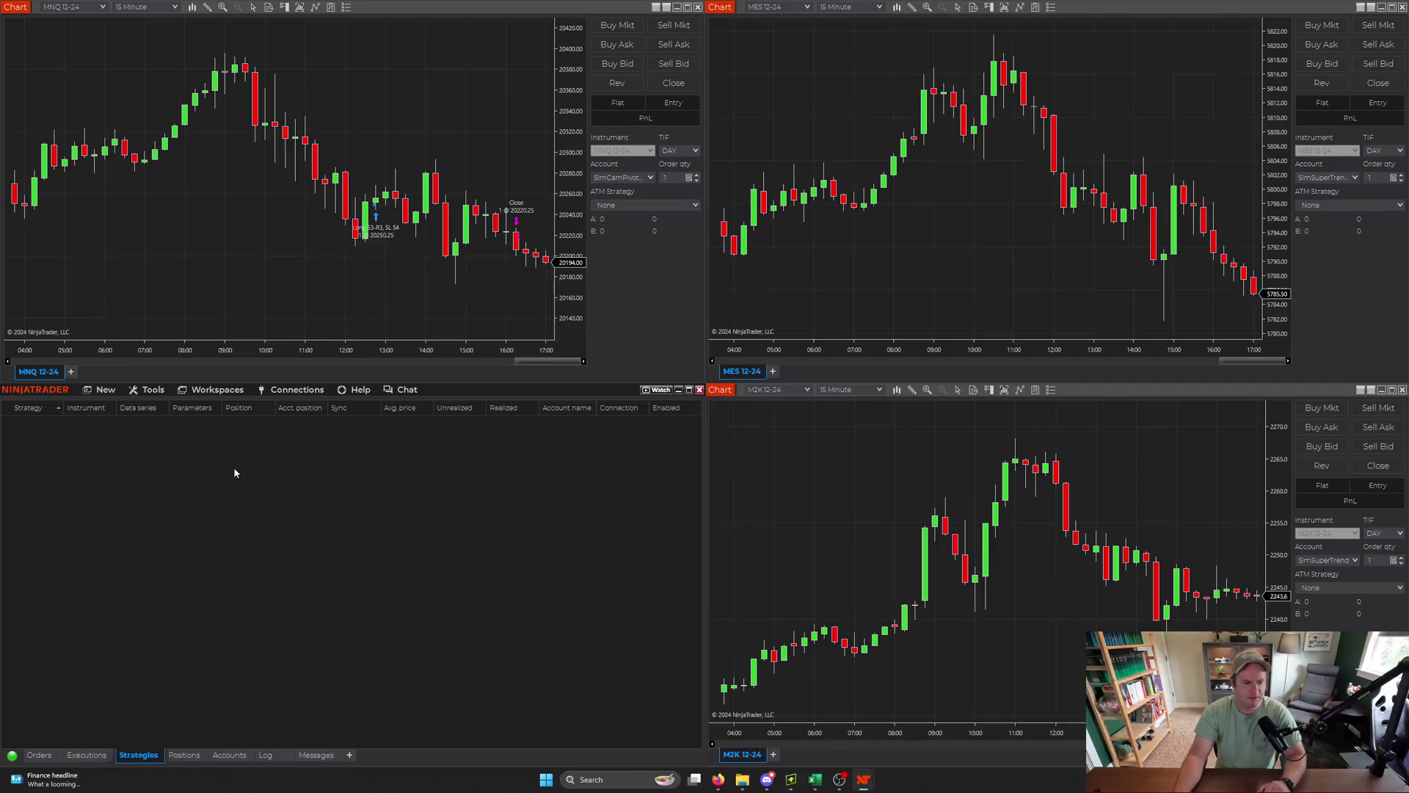
Check the existing NinjaTrader workspaces, then open the QuantVue #ninja-training channel in Discord
click(219, 391)
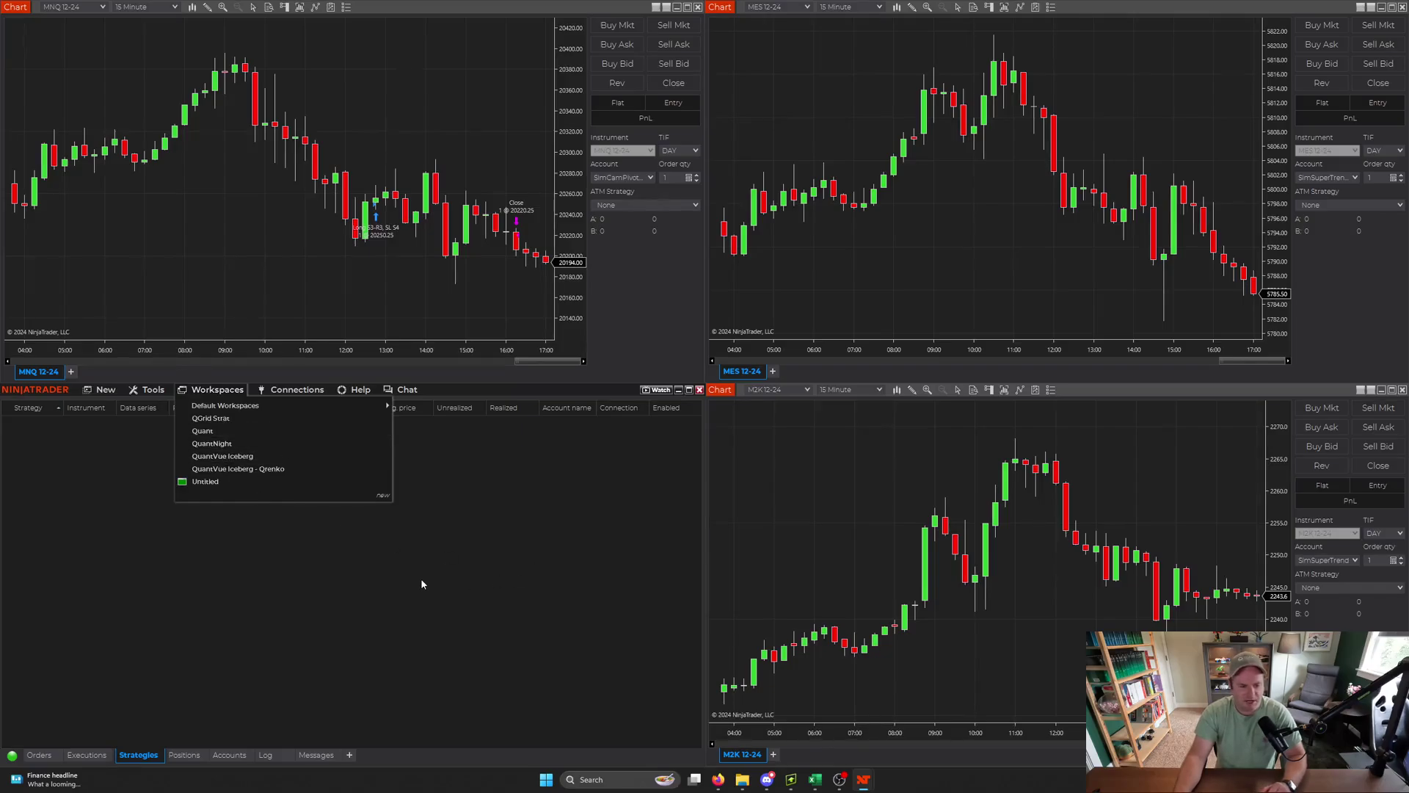
click(463, 582)
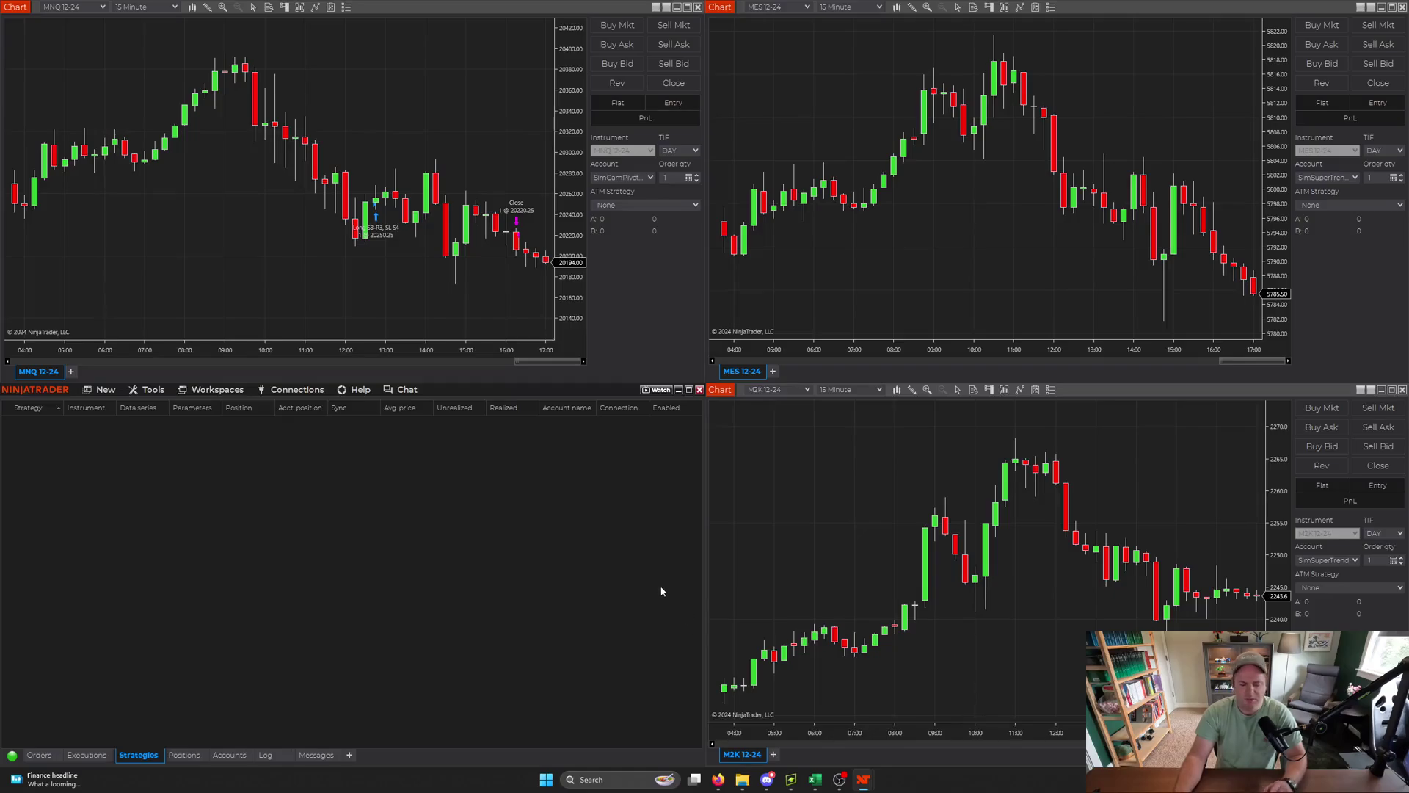
click(766, 779)
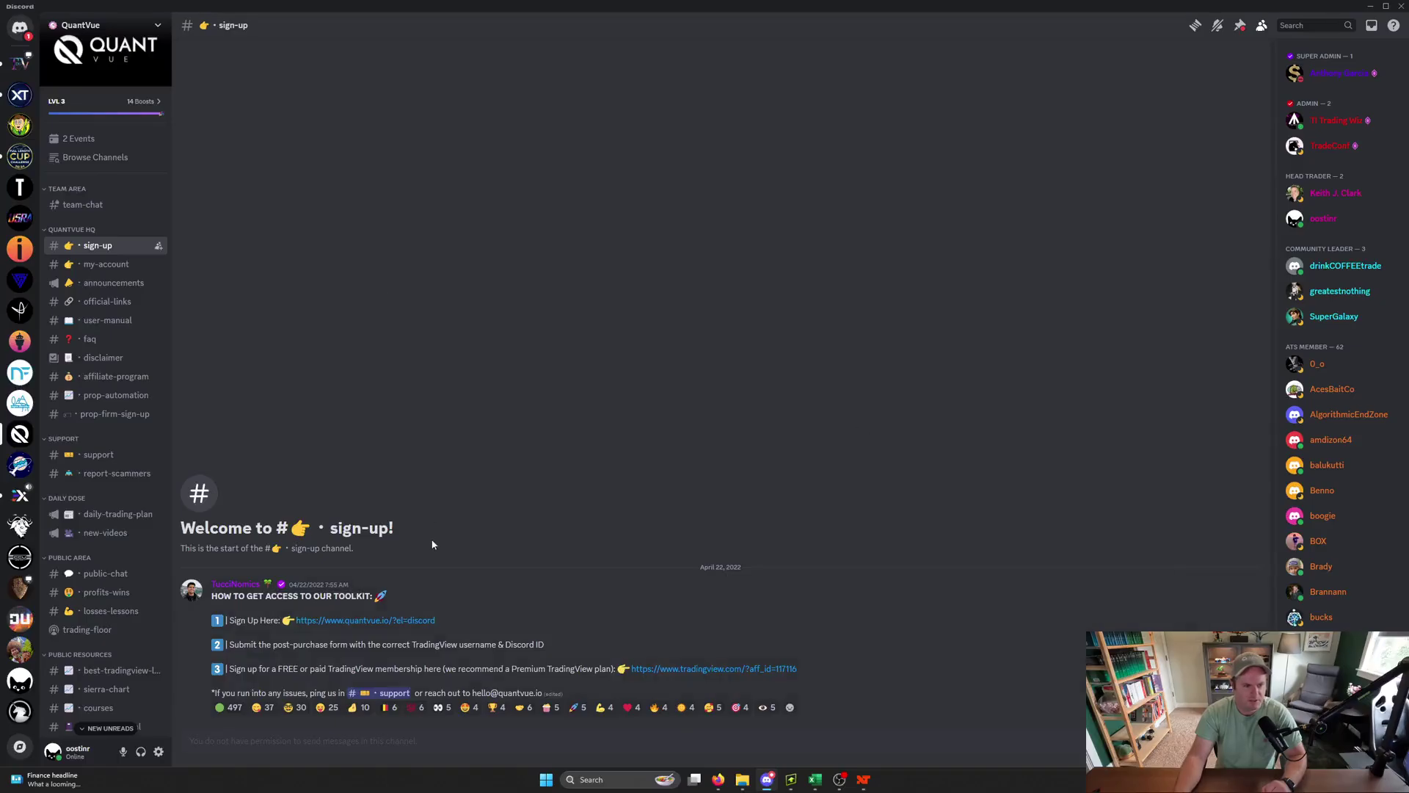
scroll(118, 474, down, 10)
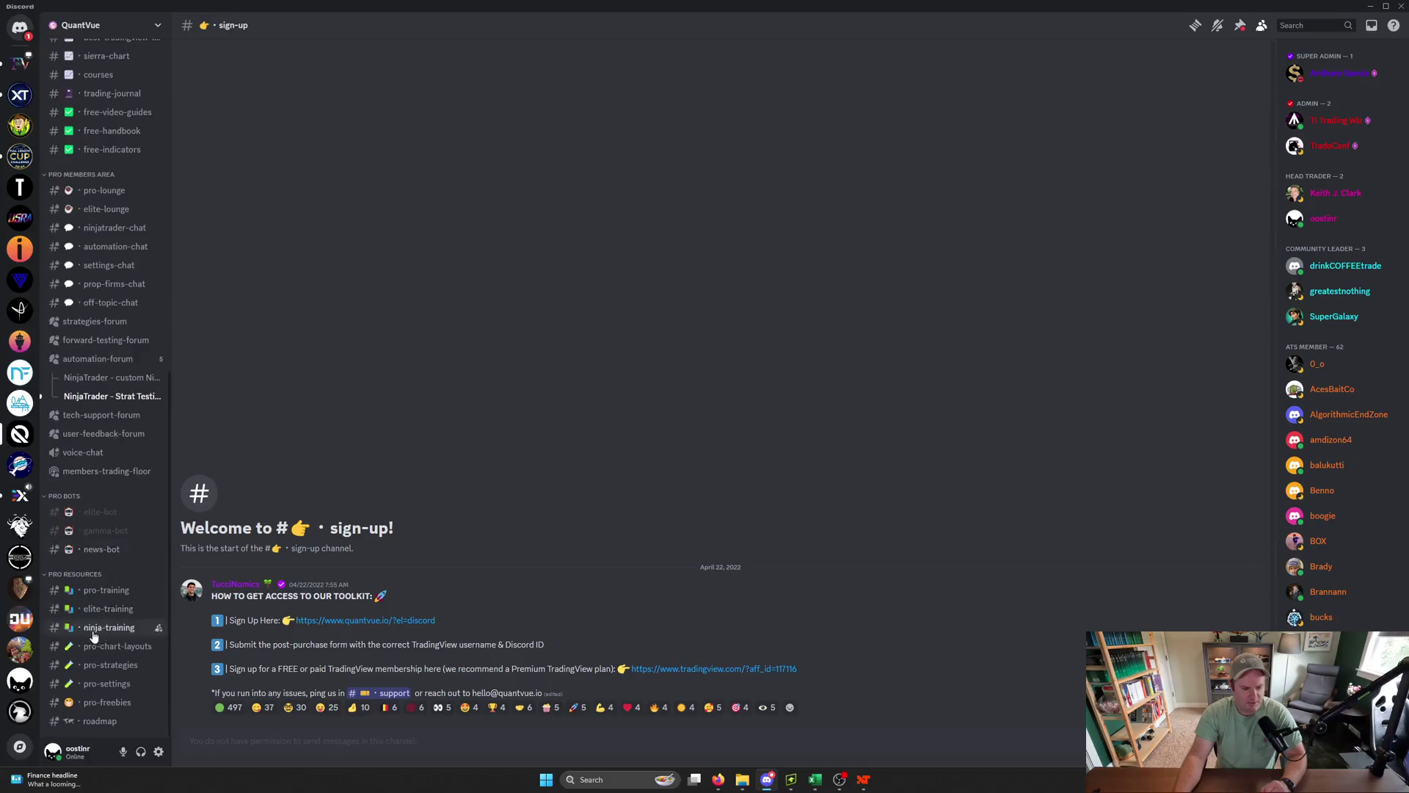
click(103, 631)
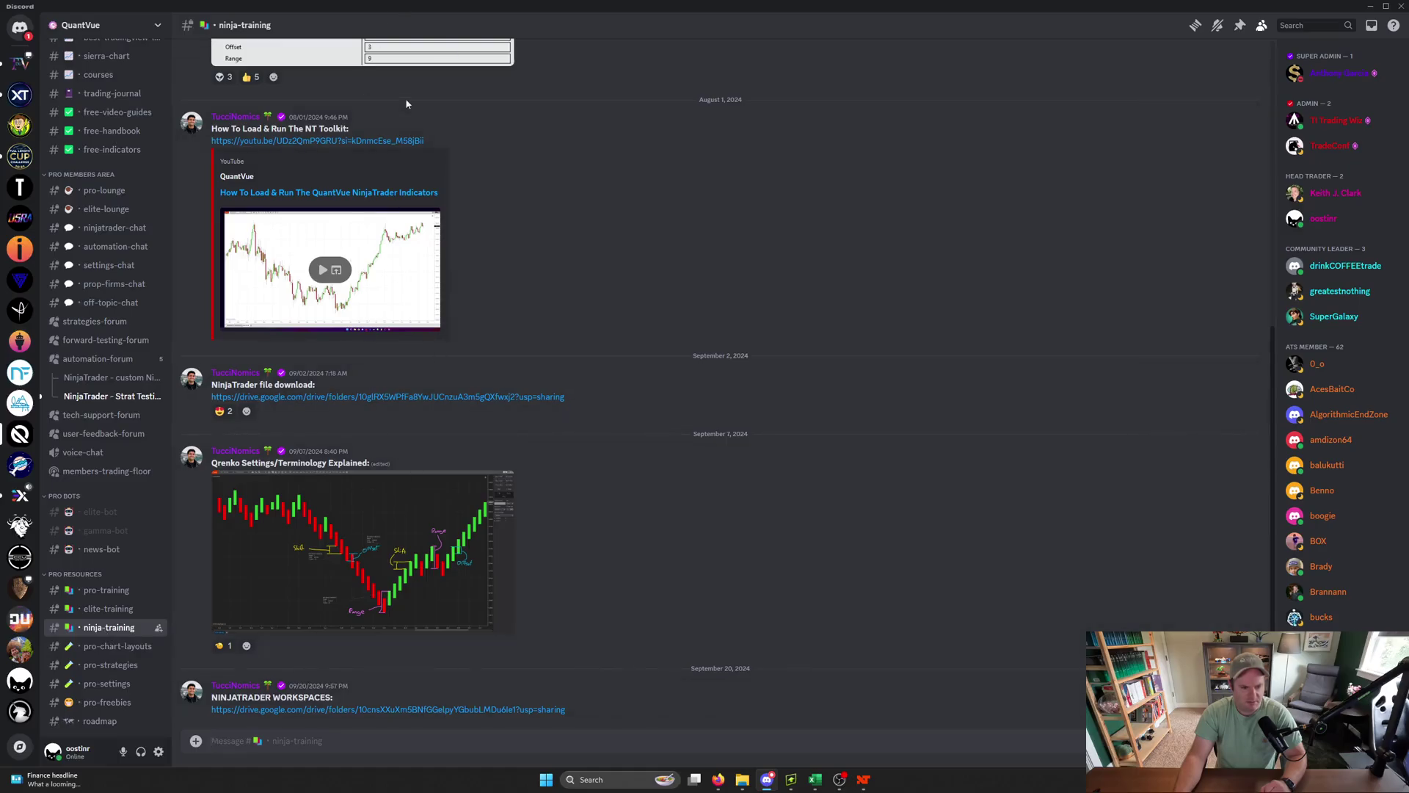
scroll(642, 245, up, 2)
scroll(515, 116, down, 2)
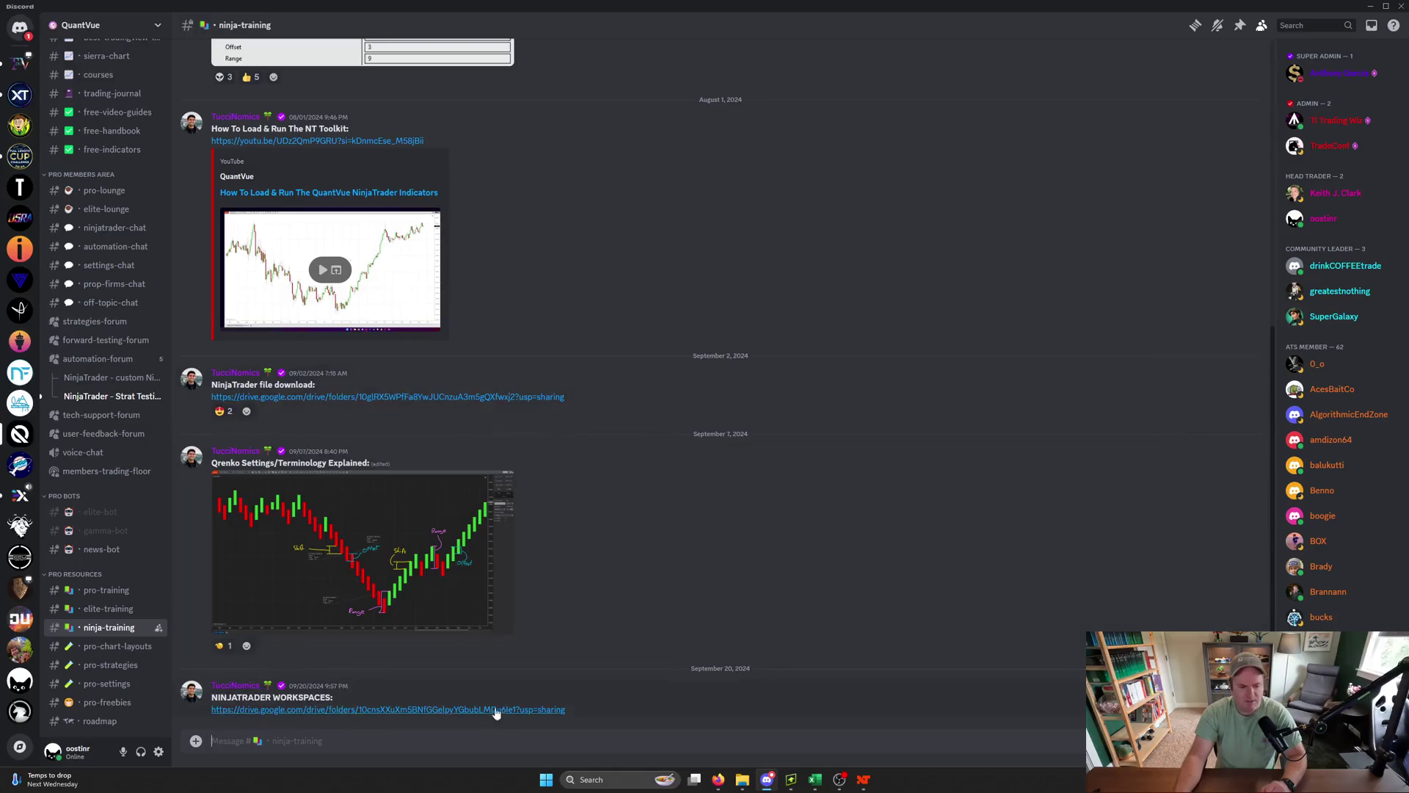
Follow the NINJATRADER WORKSPACES Drive link and save the whole folder as a ZIP in Downloads
click(350, 711)
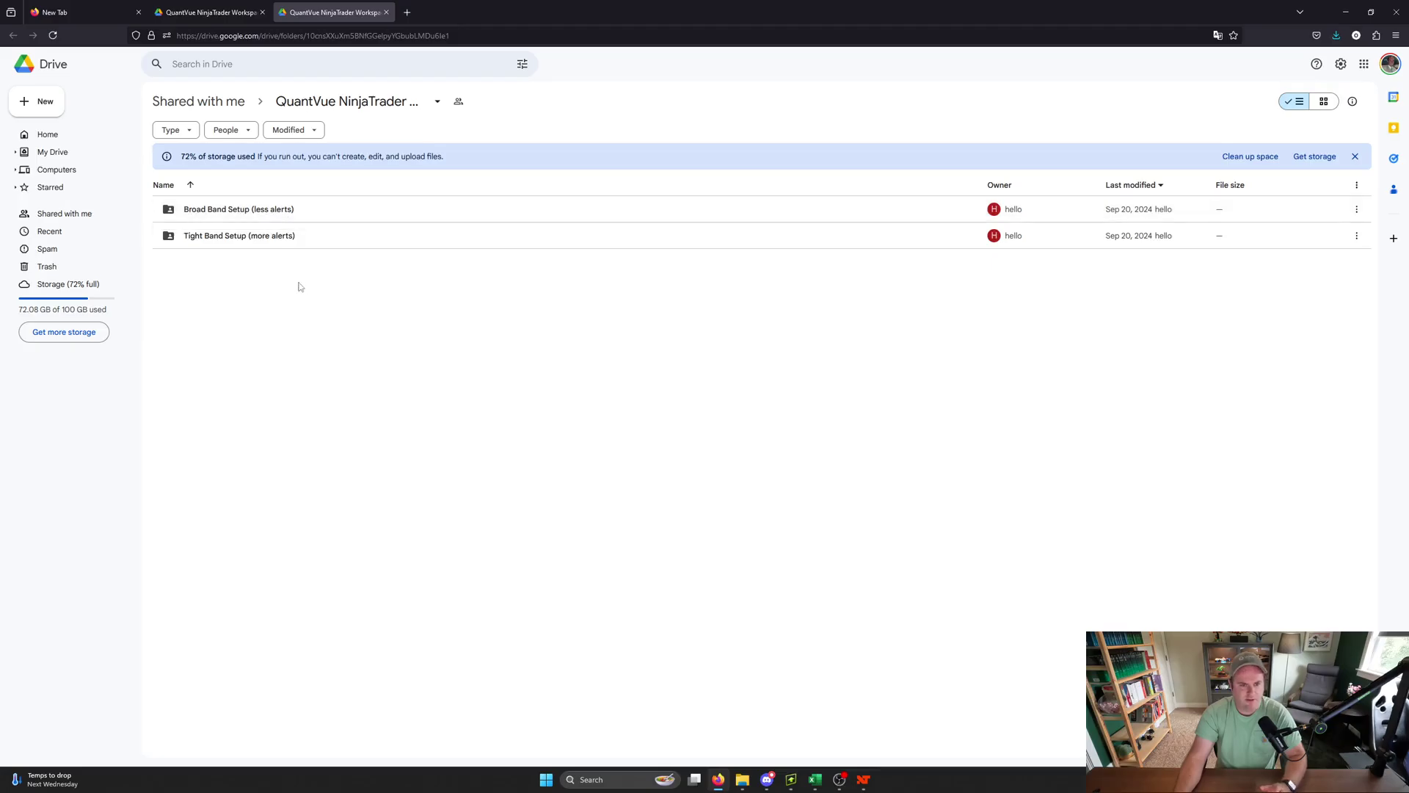
click(438, 103)
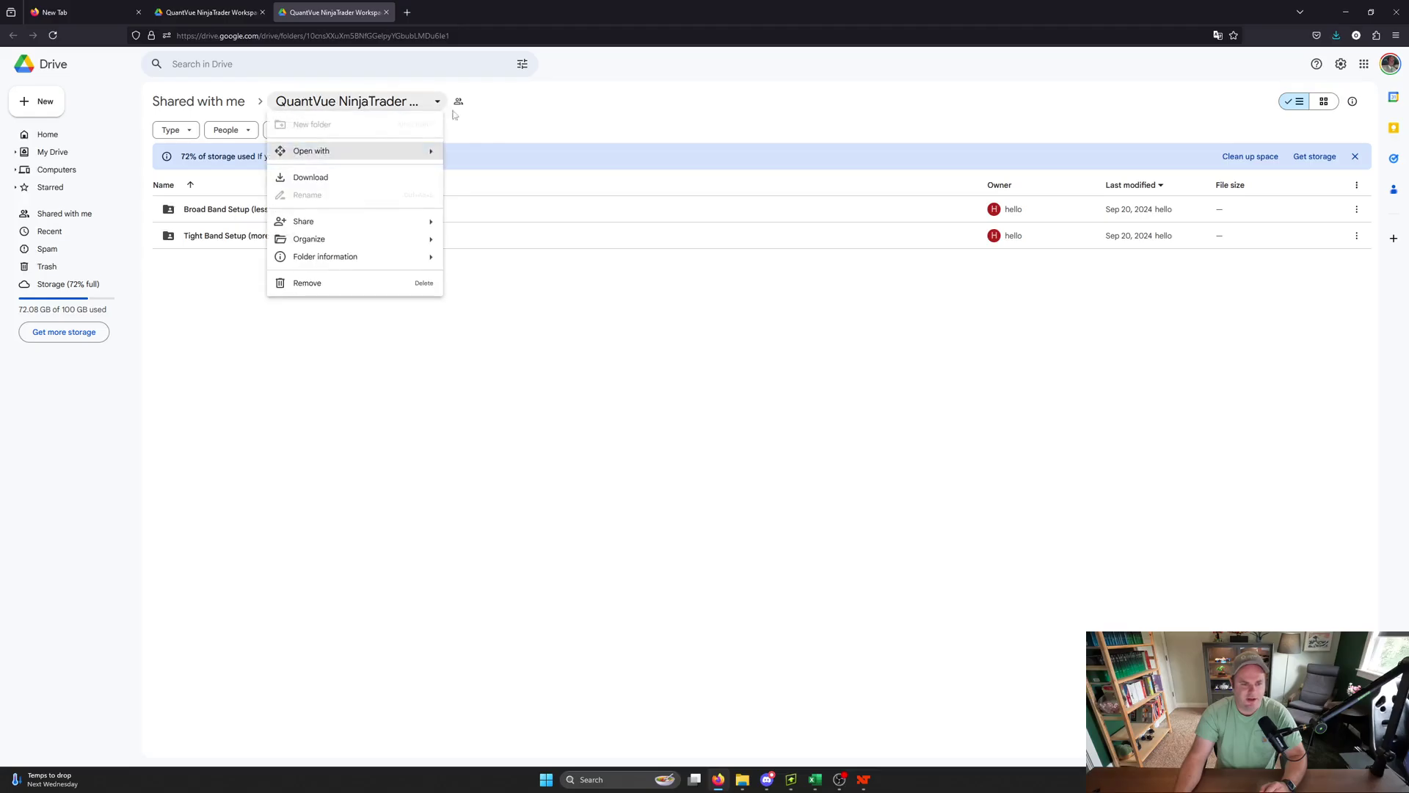
click(323, 178)
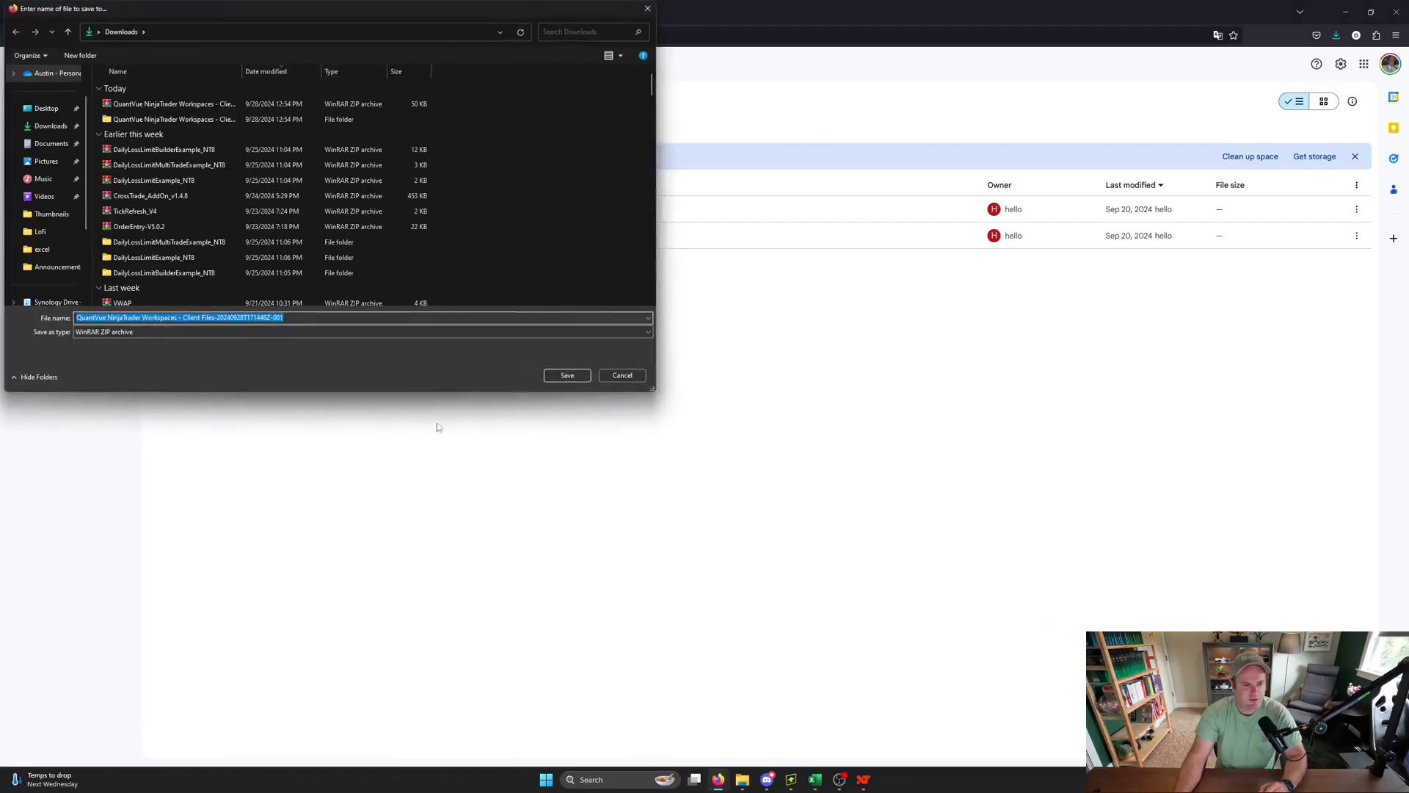
click(569, 376)
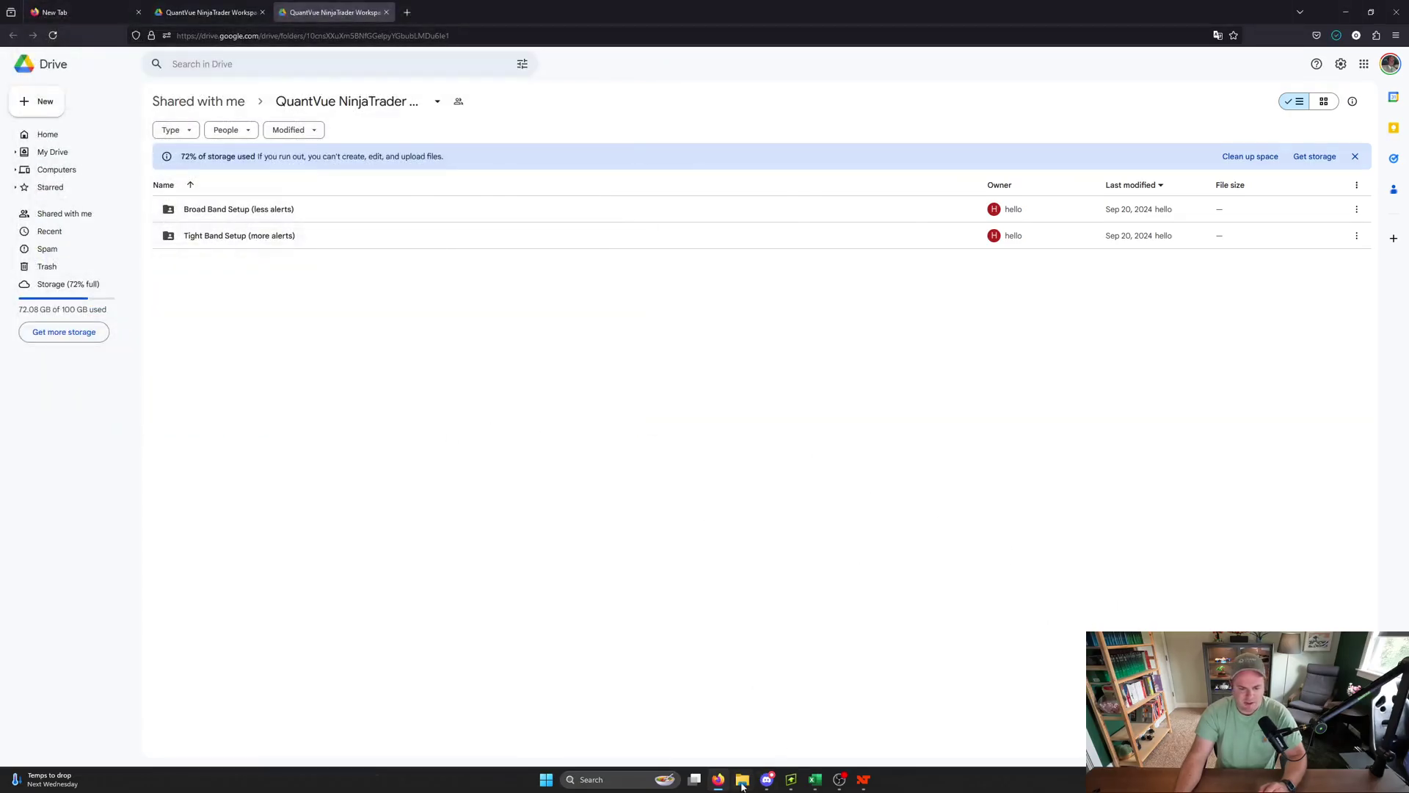
Extract the newest workspaces ZIP archive in Downloads into its own folder
mouse_move(742, 785)
click(701, 706)
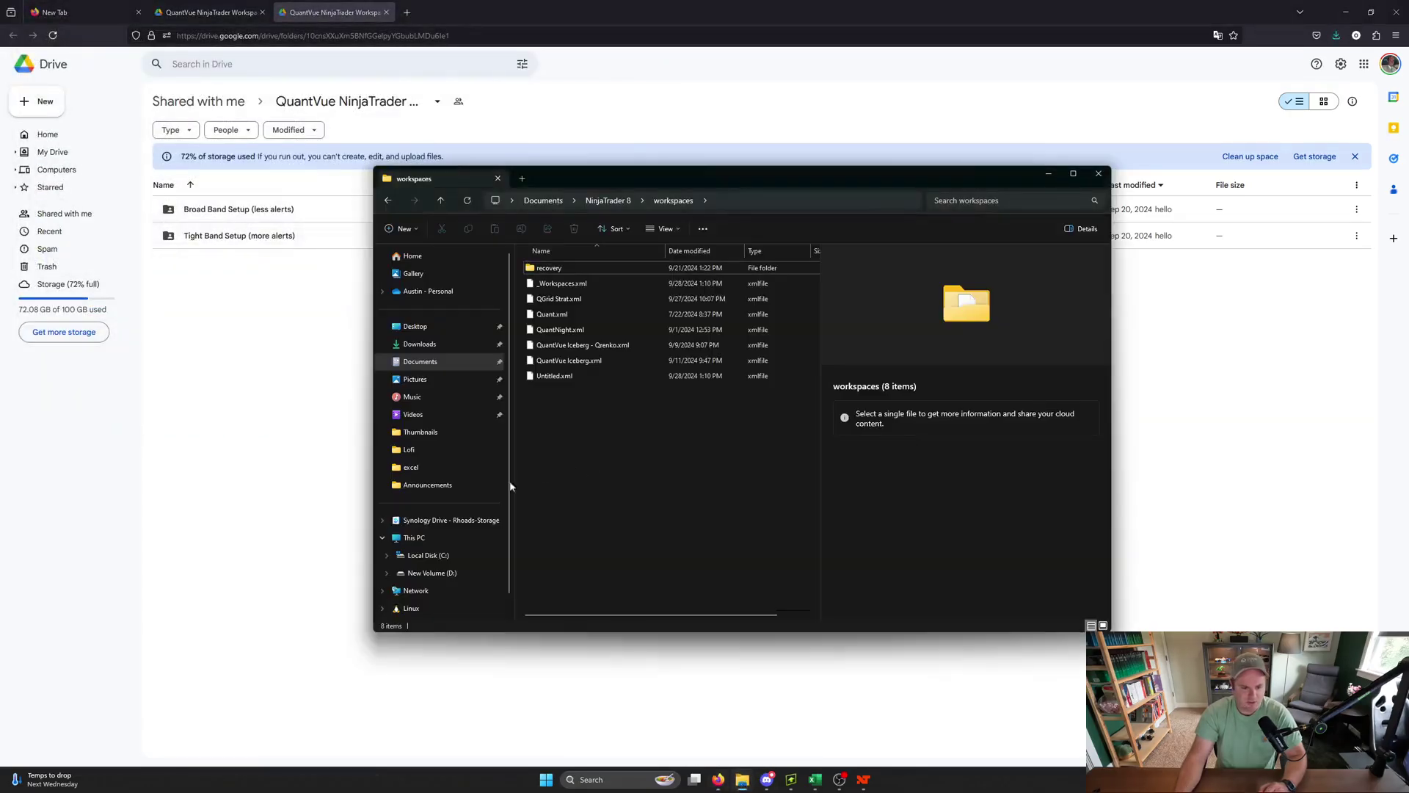
click(422, 345)
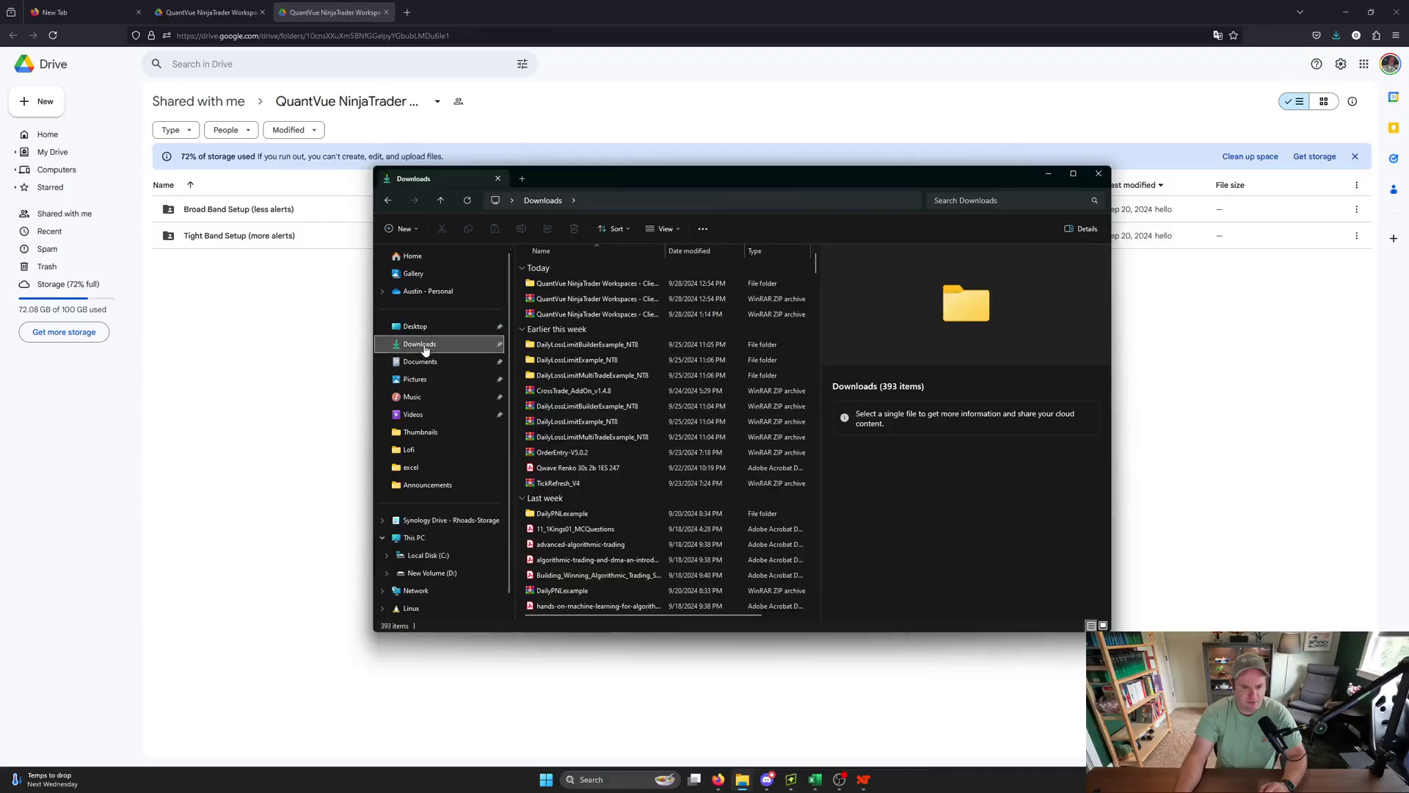
drag(666, 250, 787, 254)
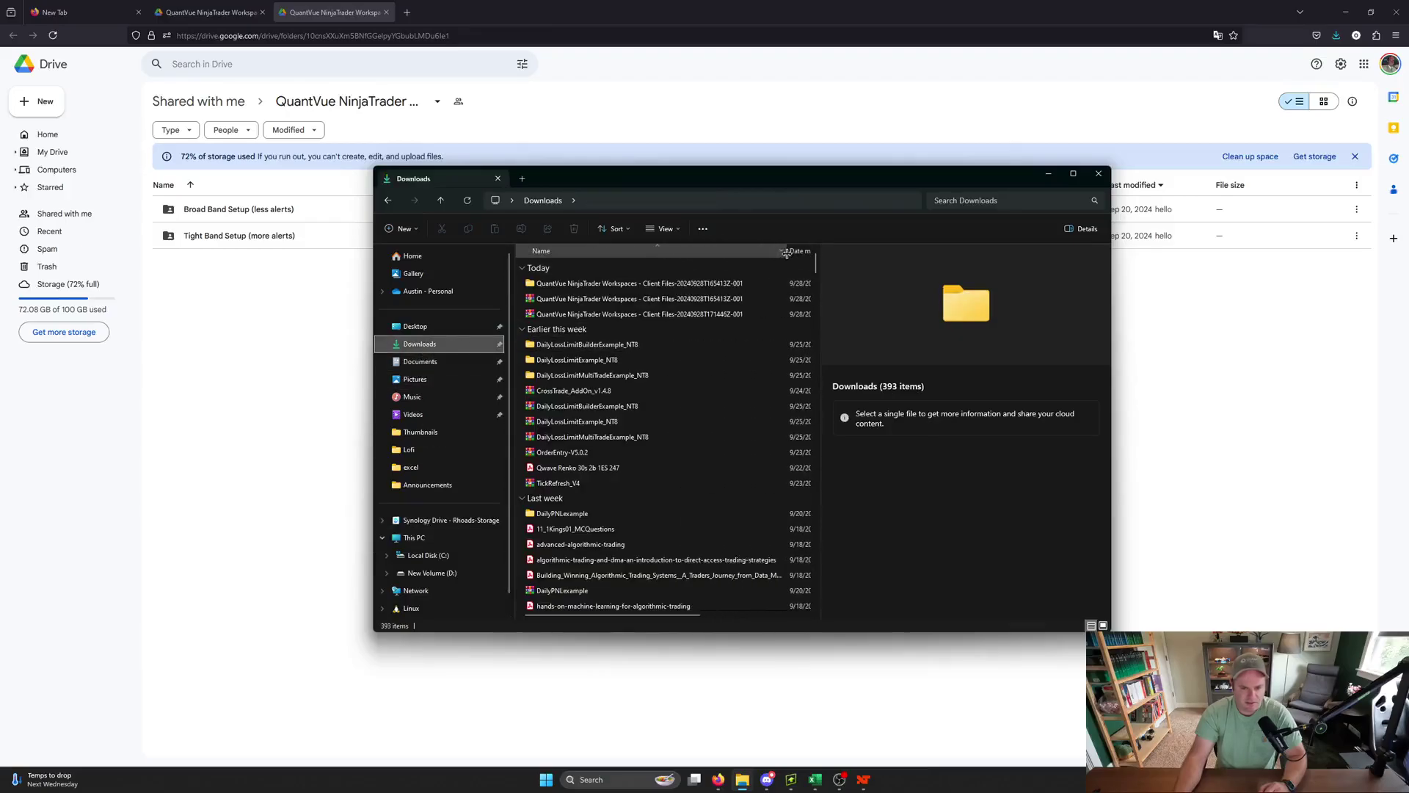
click(608, 315)
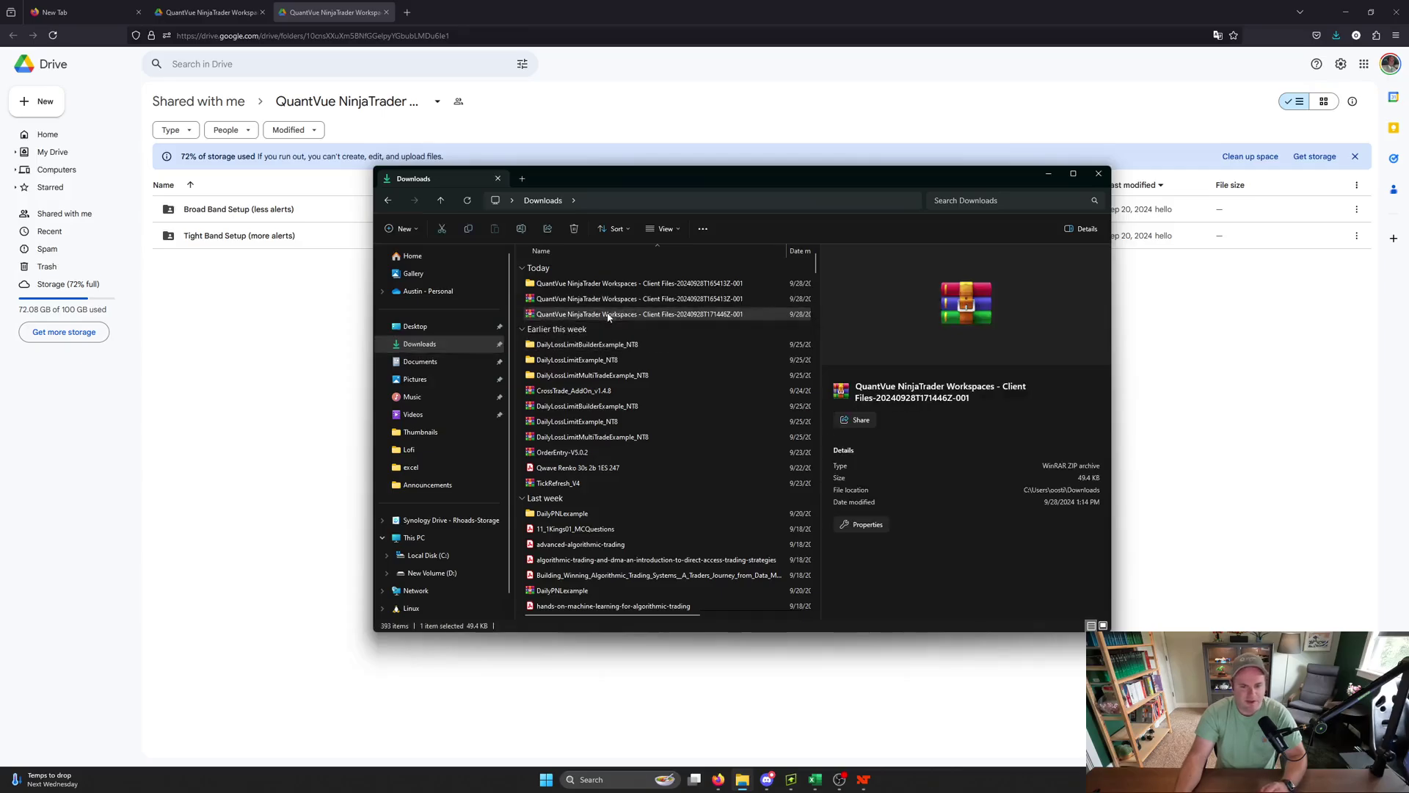
right_click(607, 314)
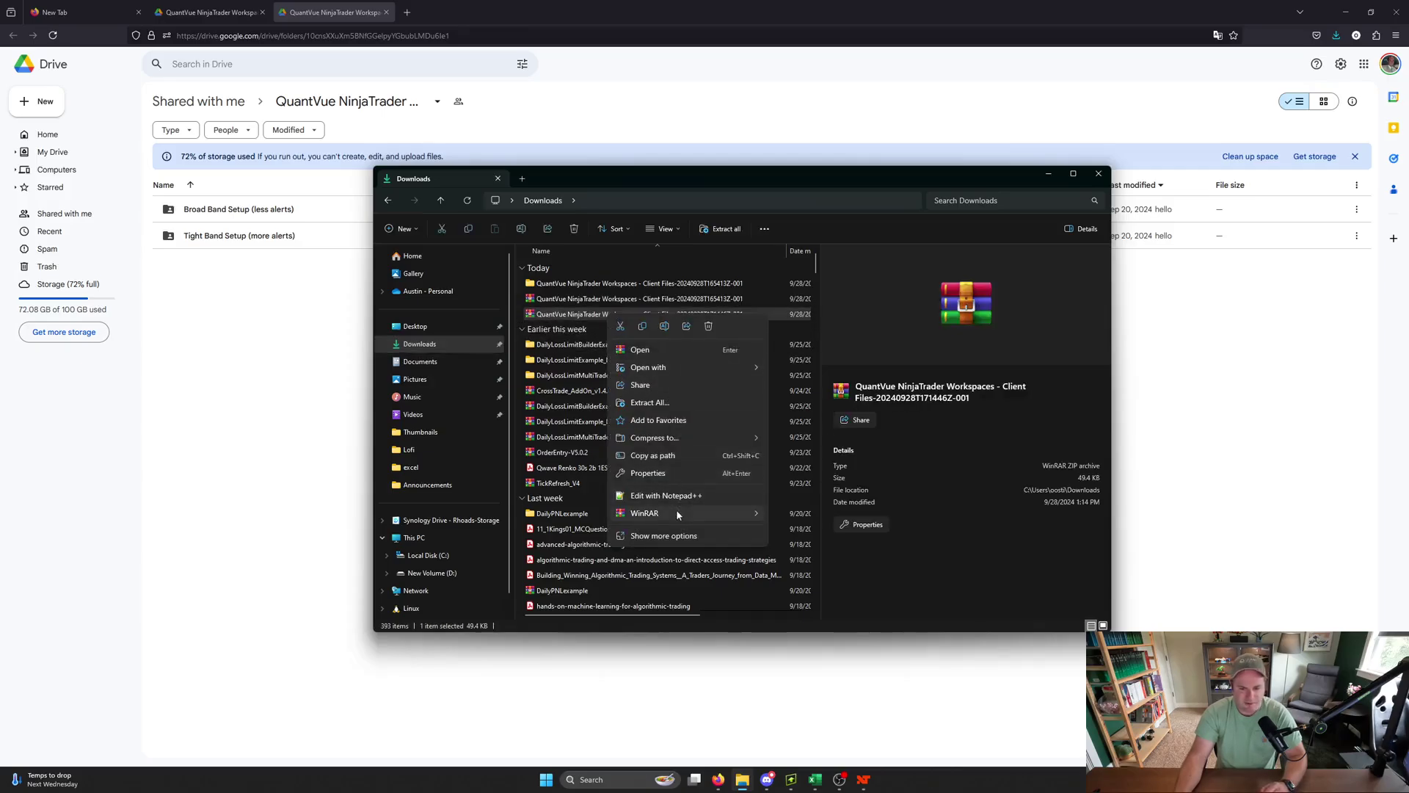
mouse_move(678, 516)
click(805, 550)
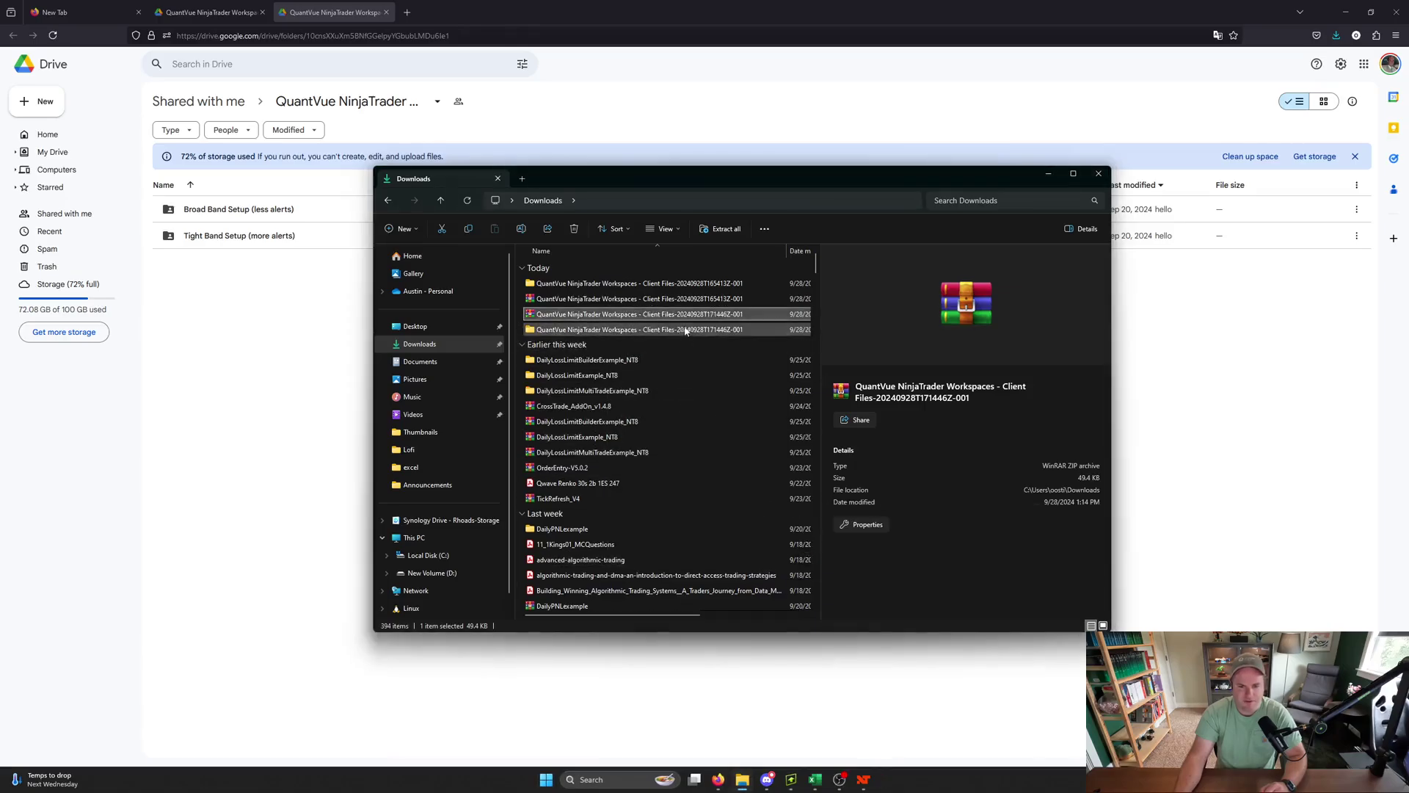
Copy the five layout XML files from Client Files > Tight Band Setup (more alerts)
double_click(685, 330)
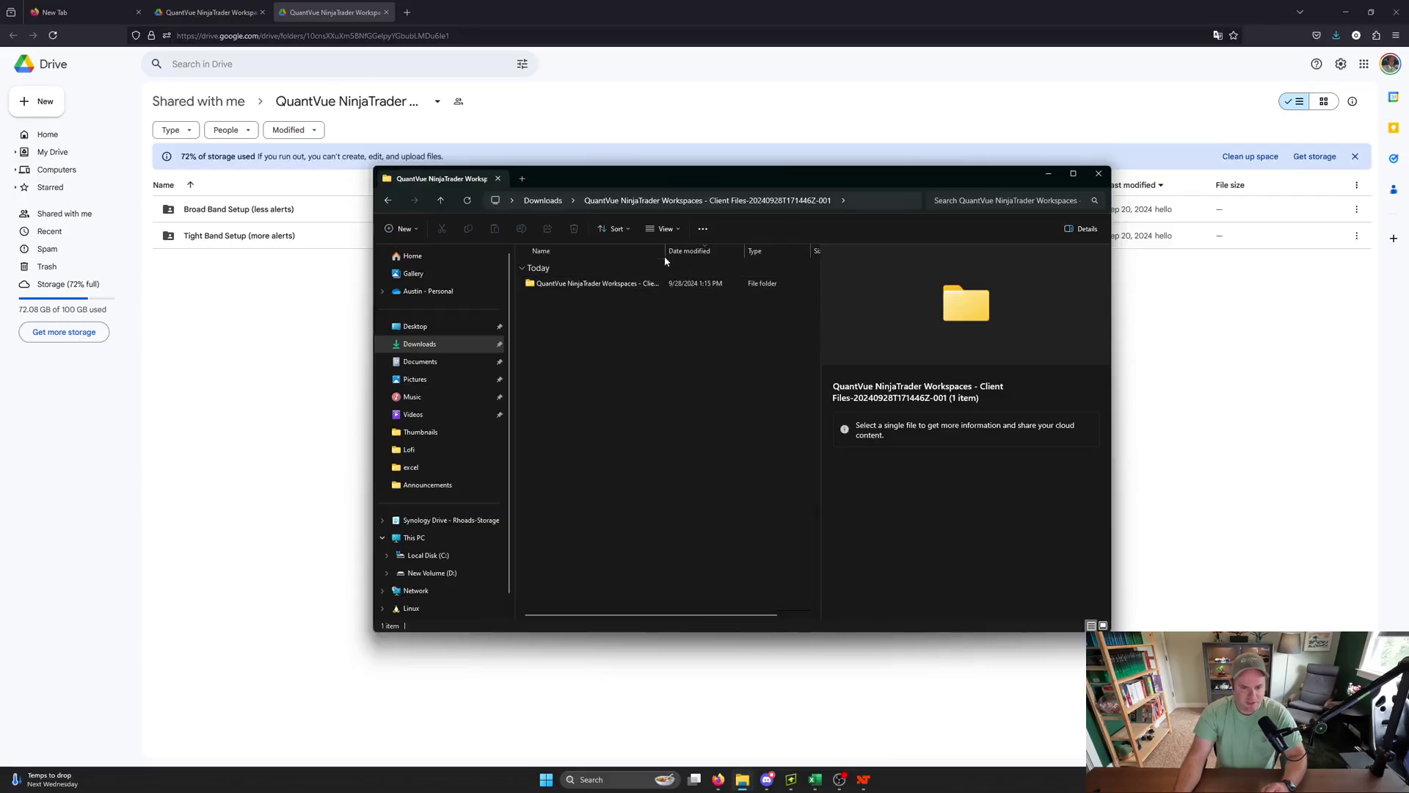
drag(665, 250, 707, 251)
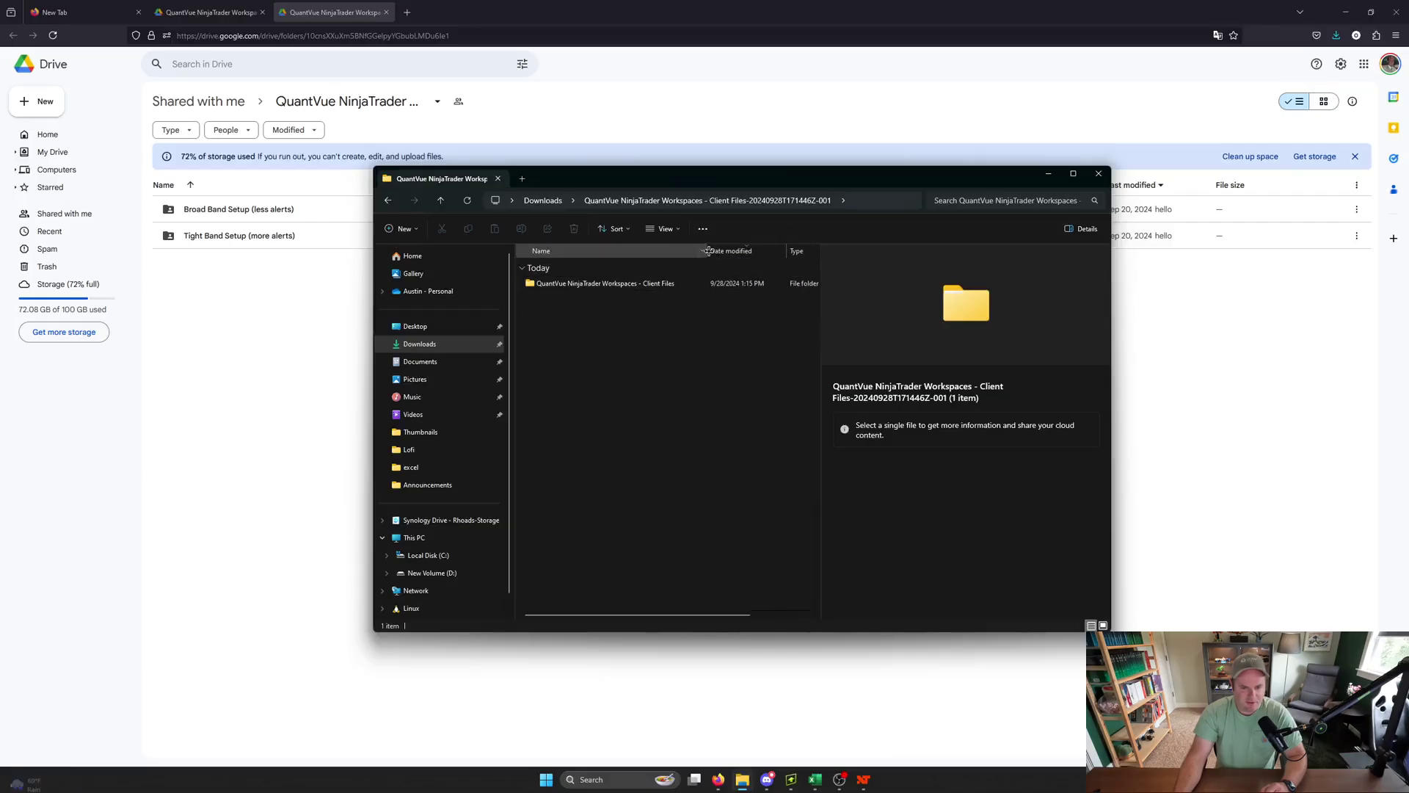
double_click(607, 289)
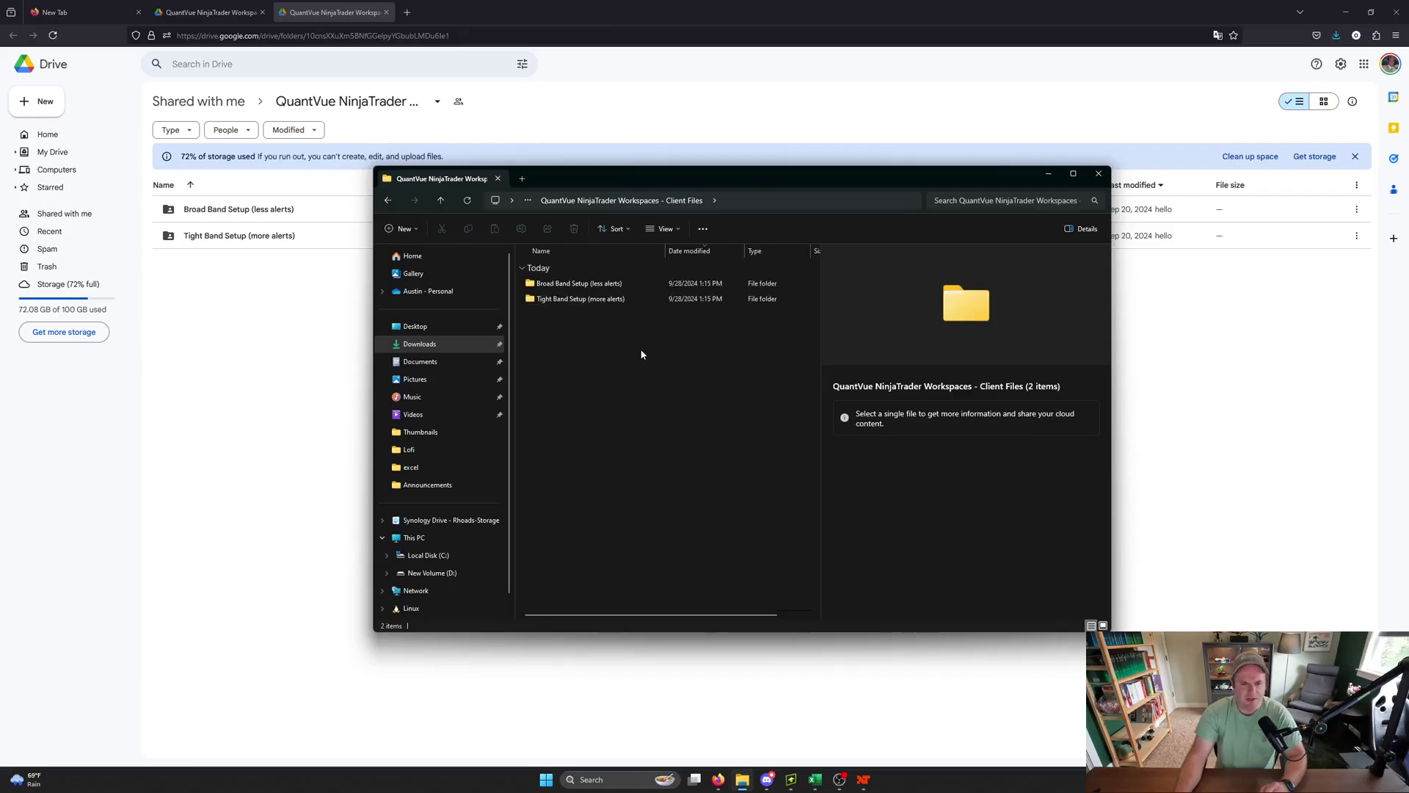
double_click(601, 299)
drag(653, 376, 577, 282)
right_click(577, 282)
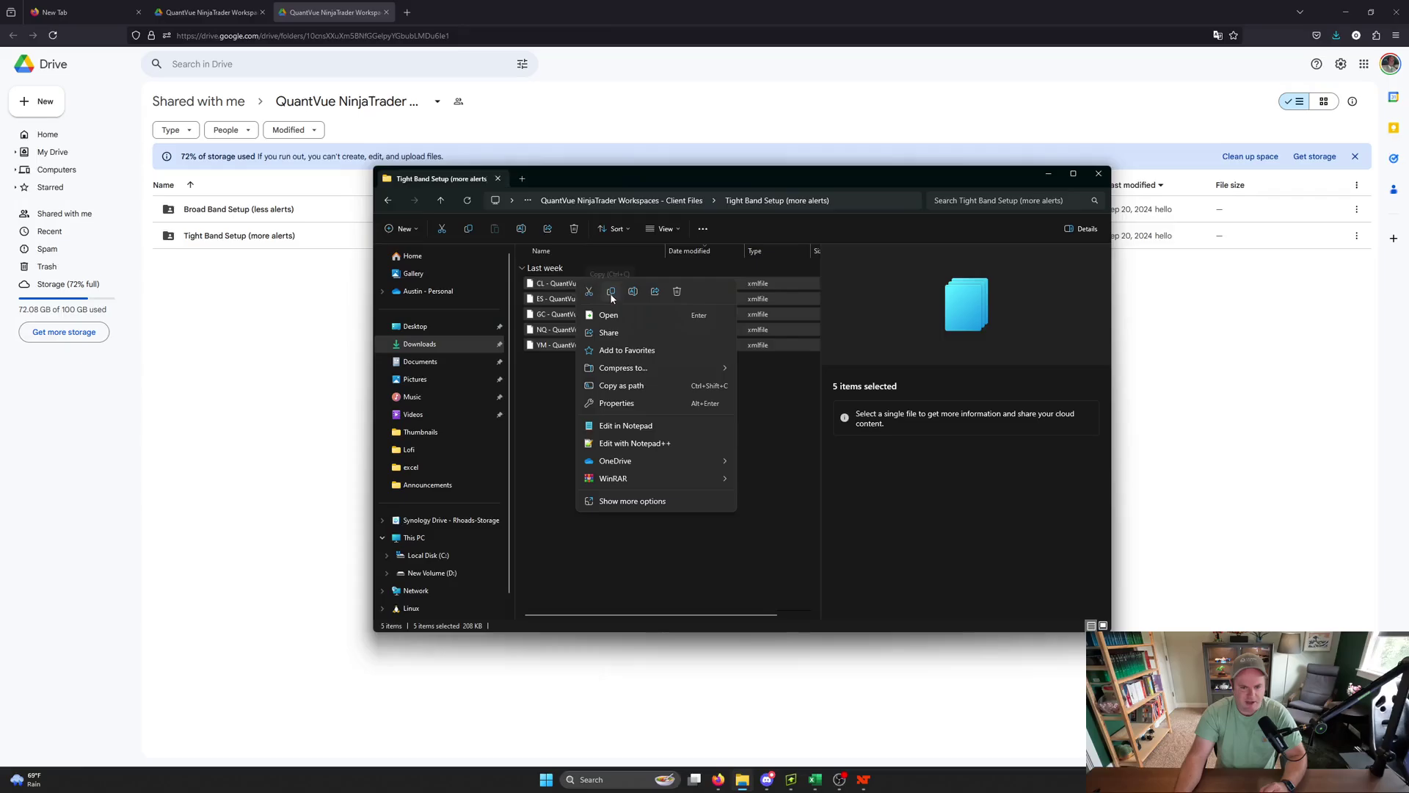
click(610, 292)
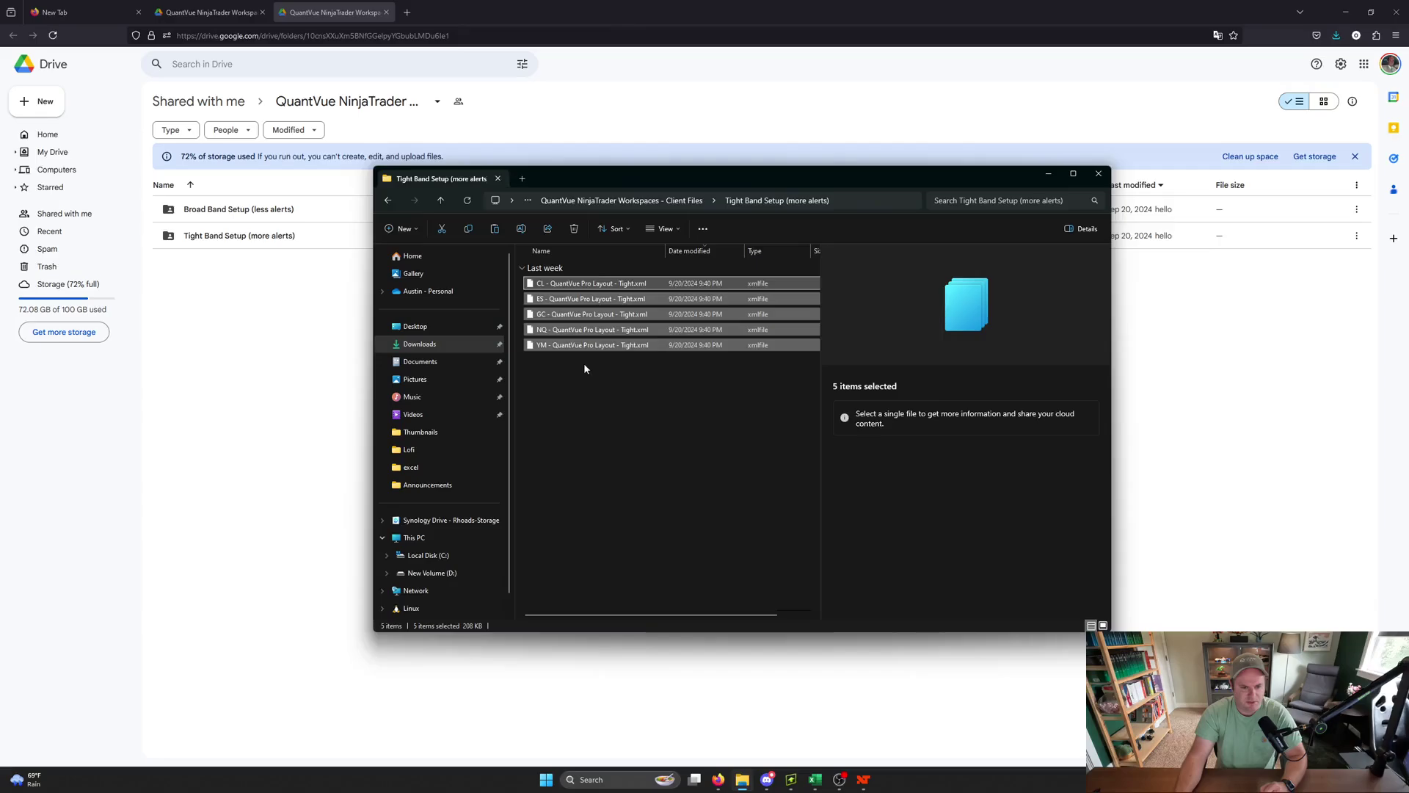
Paste the five Tight layout XML files into Documents > NinjaTrader 8 > workspaces
click(428, 364)
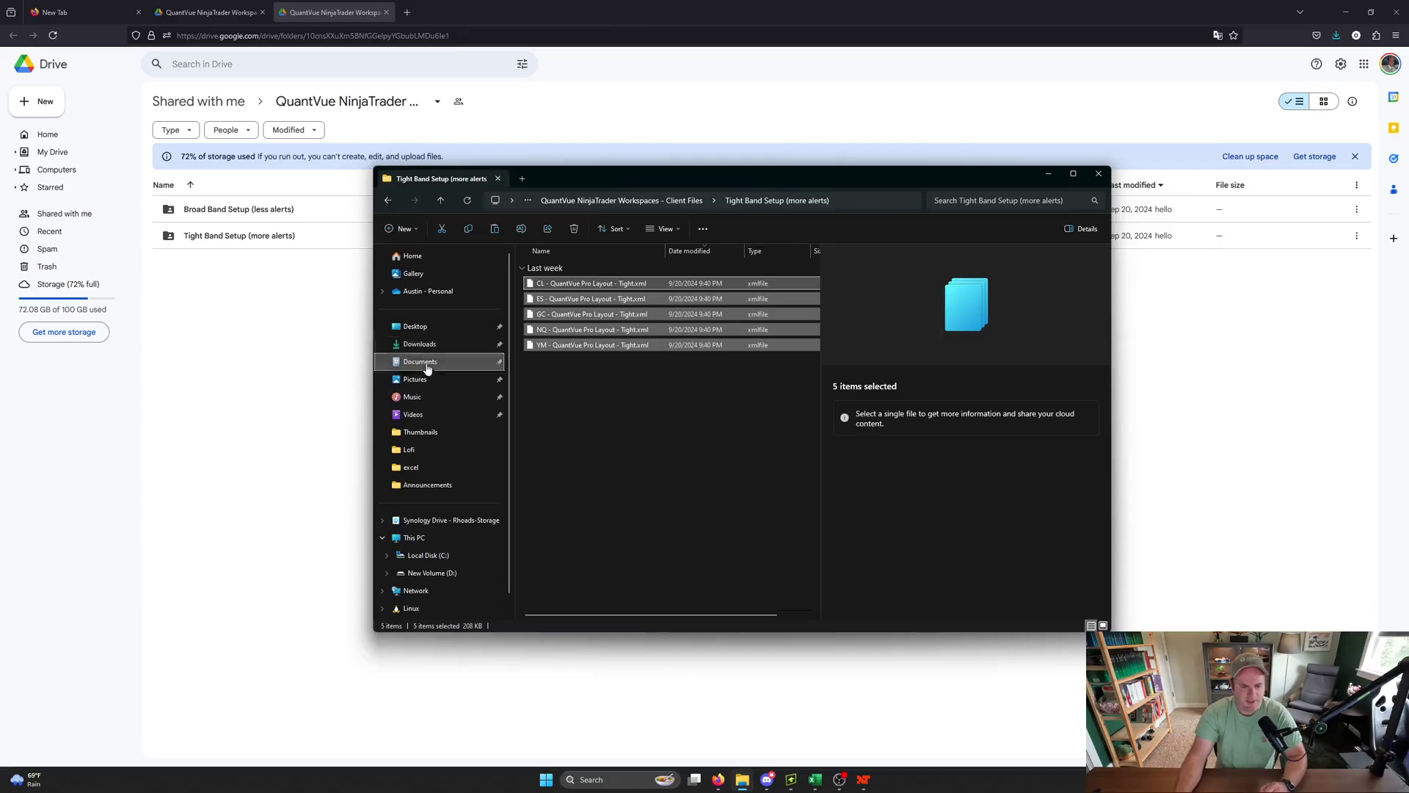
double_click(560, 486)
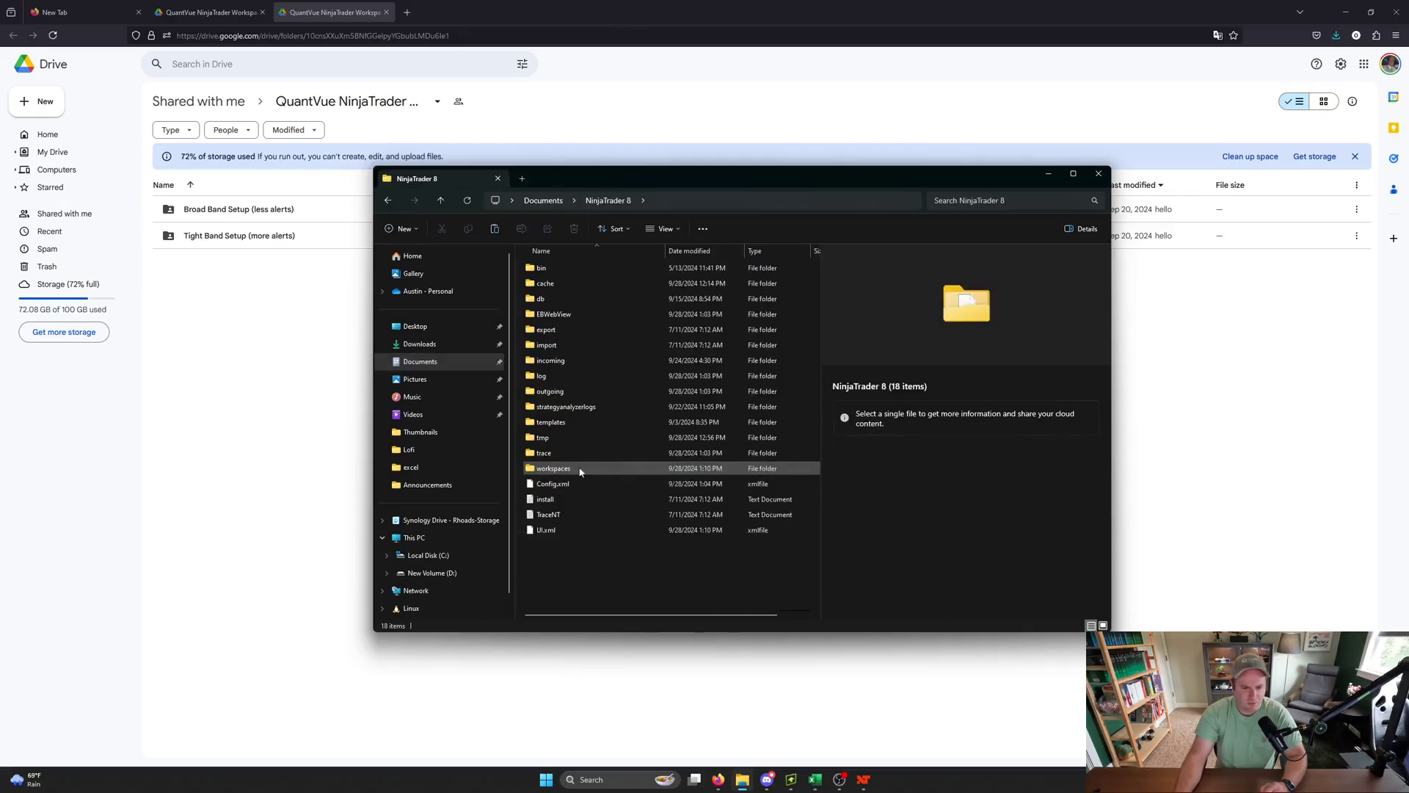
double_click(576, 469)
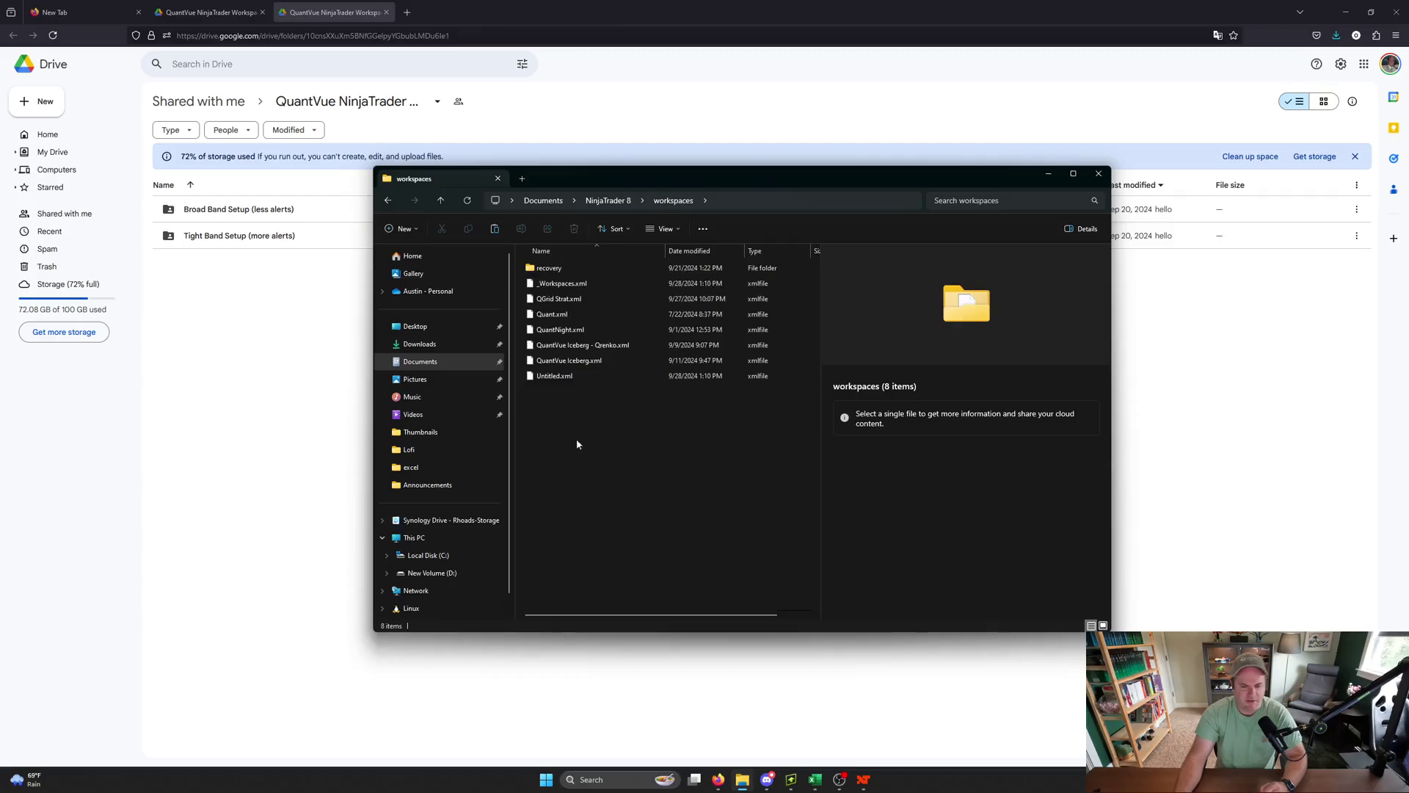
right_click(540, 415)
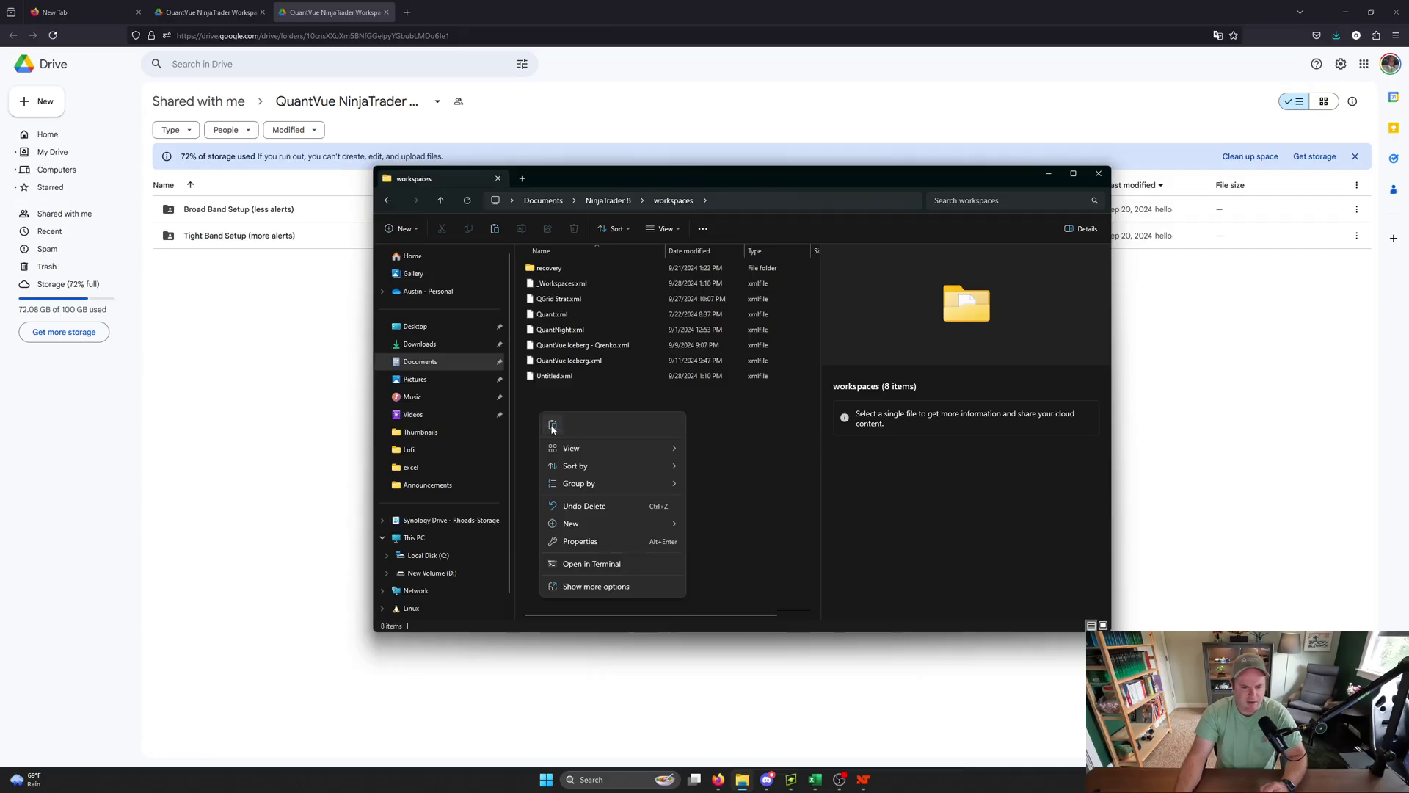
click(552, 425)
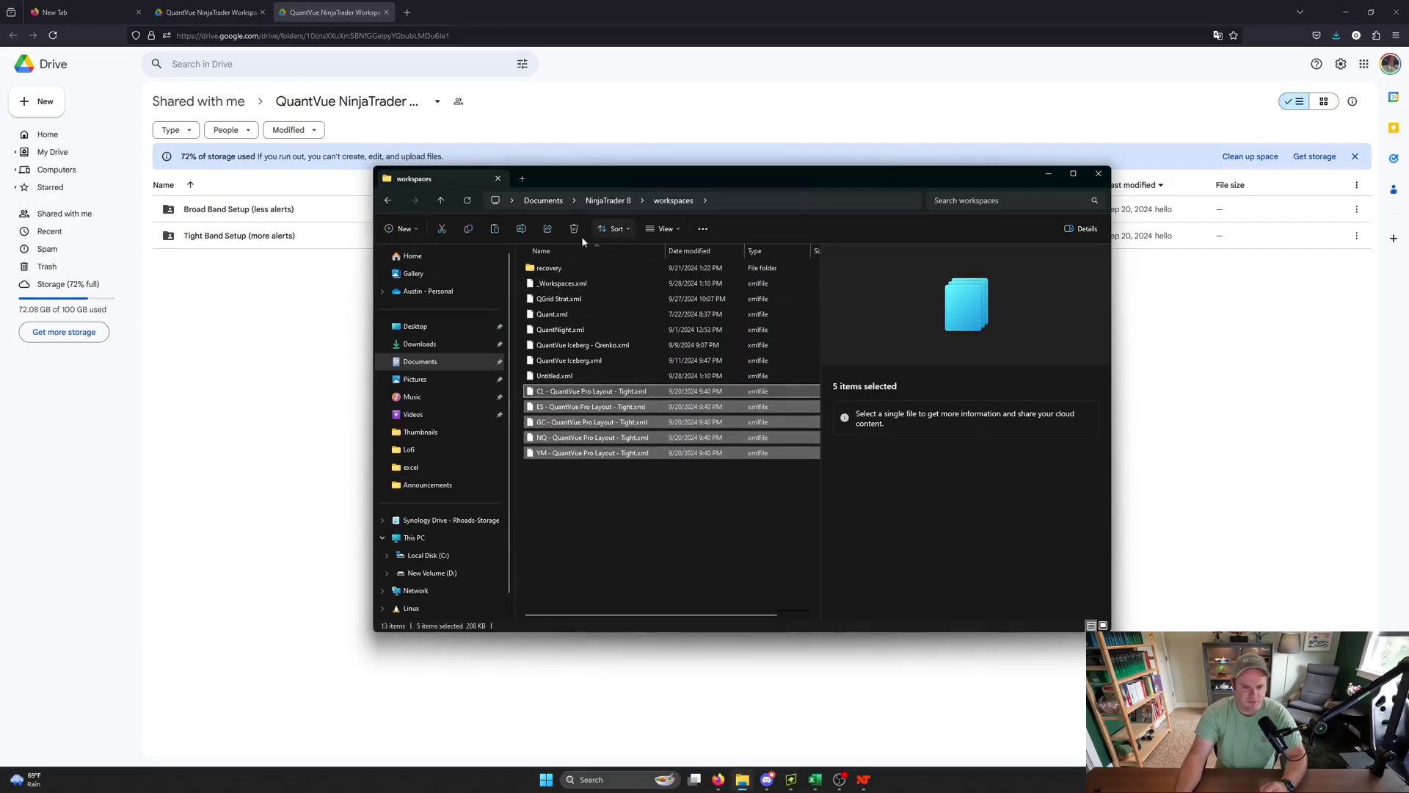
click(611, 528)
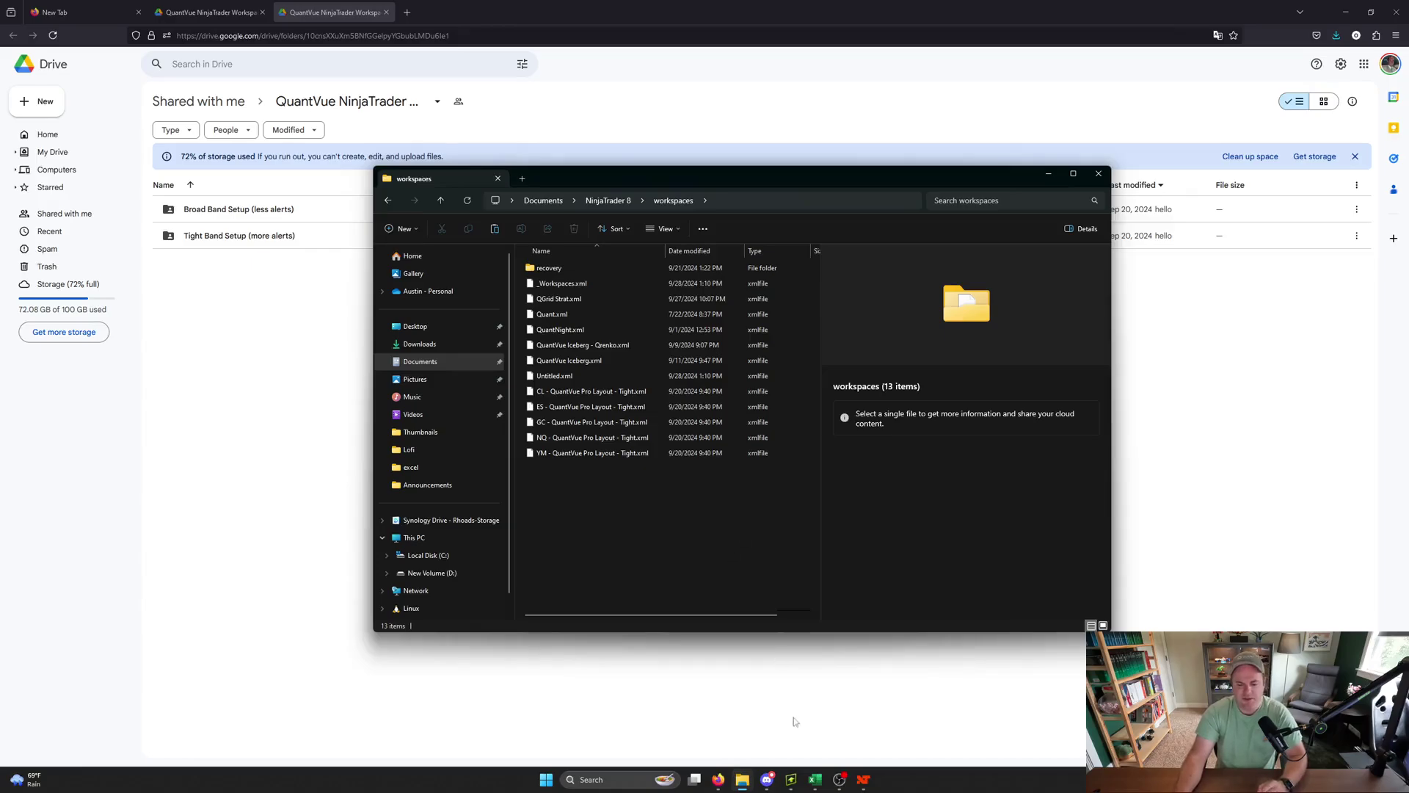
Bring NinjaTrader forward and load the NQ - QuantVue Pro Layout - Tight workspace
mouse_move(863, 779)
mouse_move(734, 690)
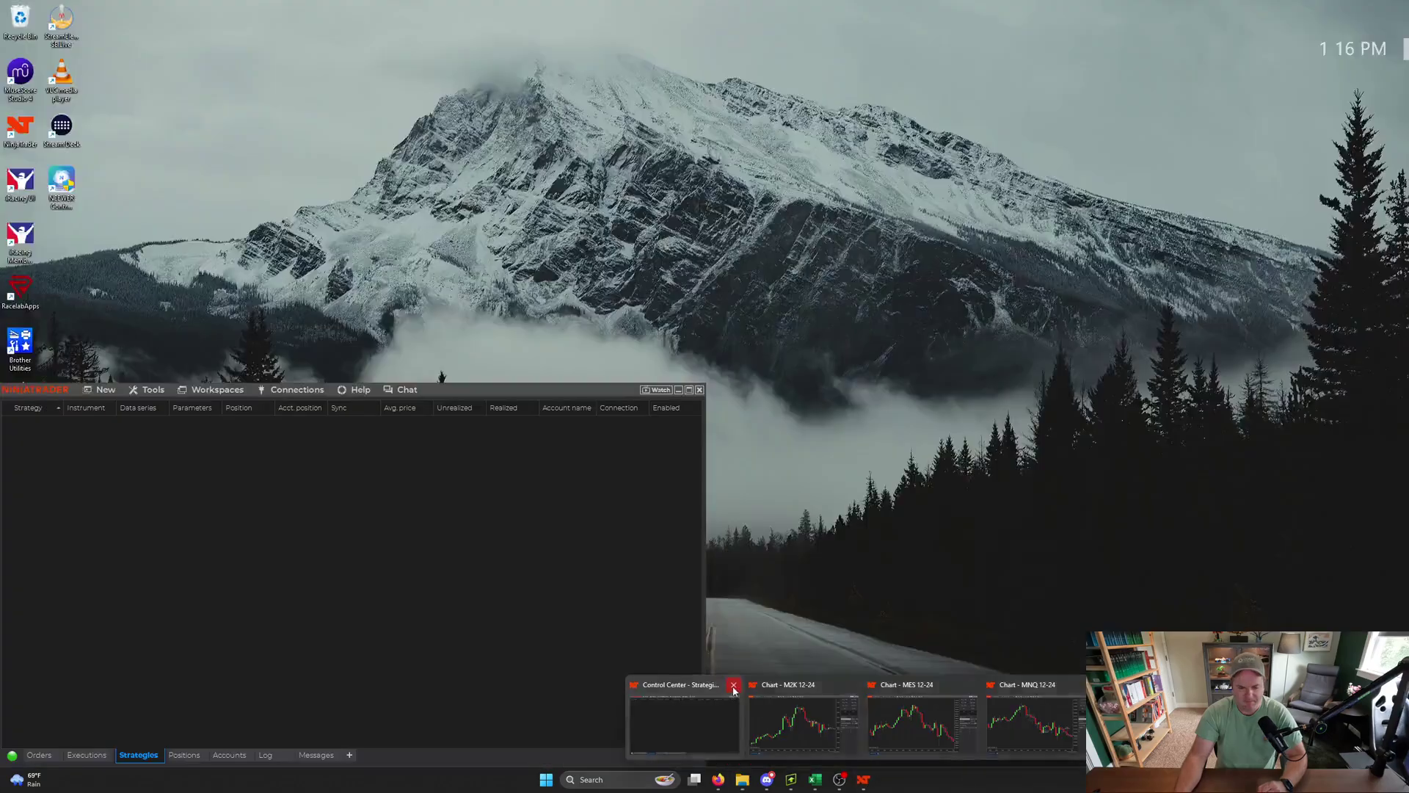
click(705, 716)
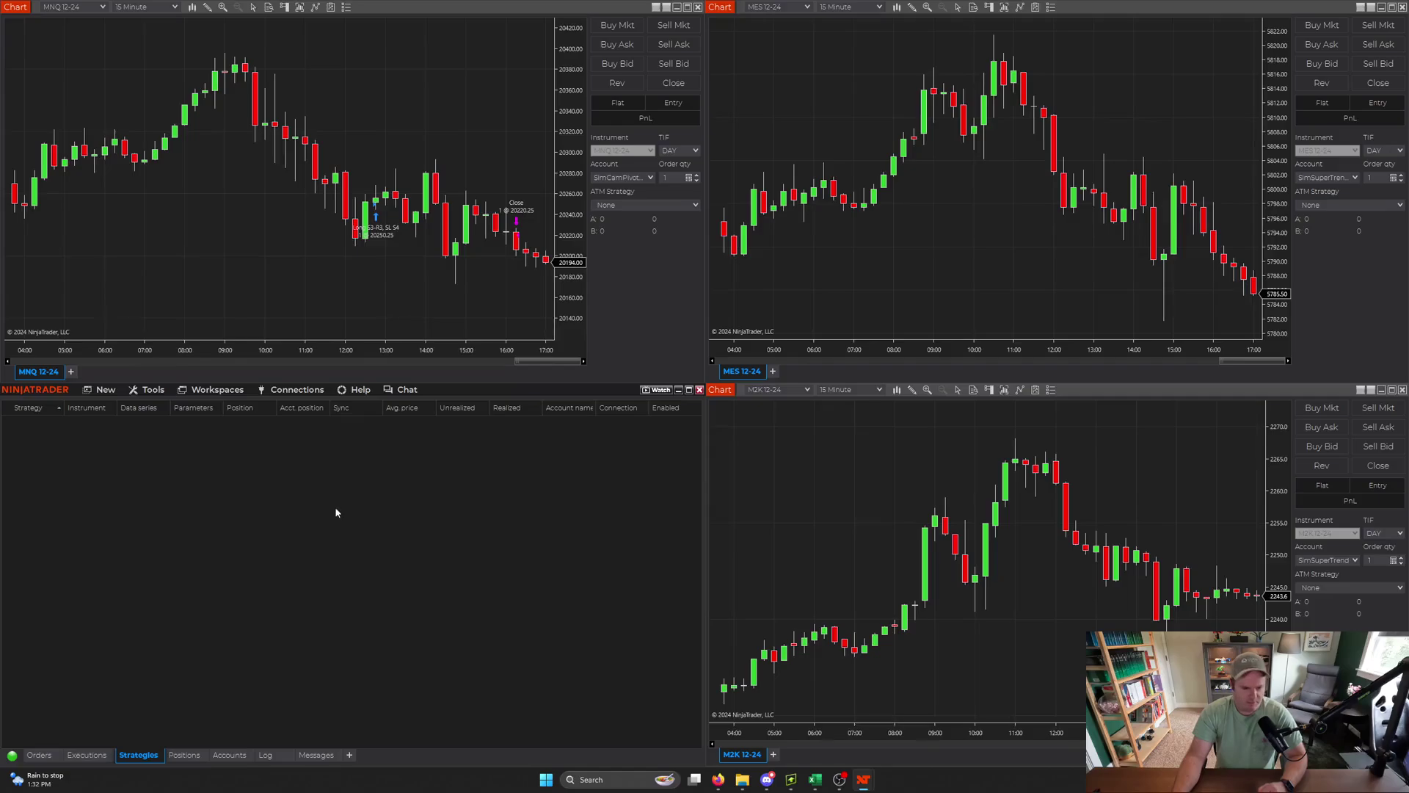
click(211, 391)
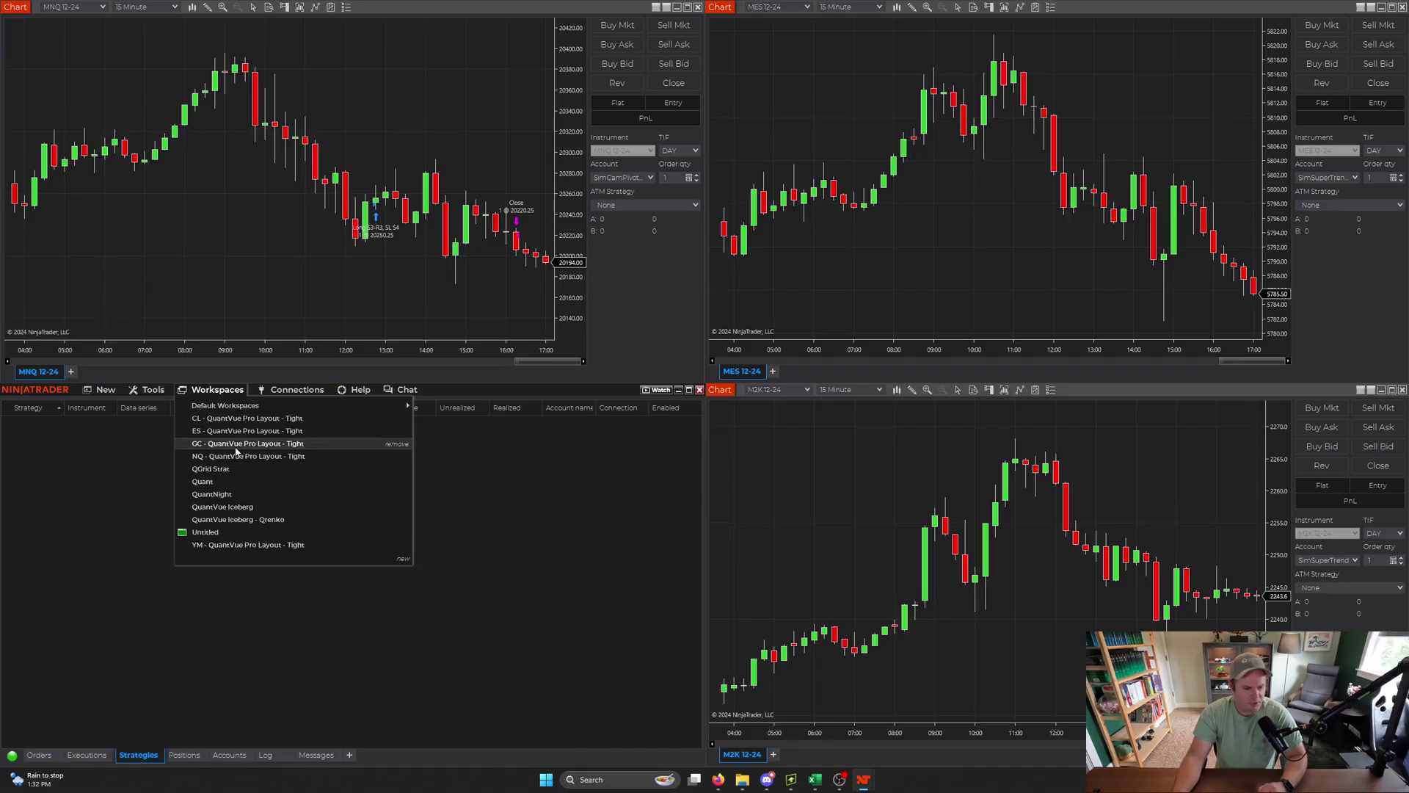
click(199, 457)
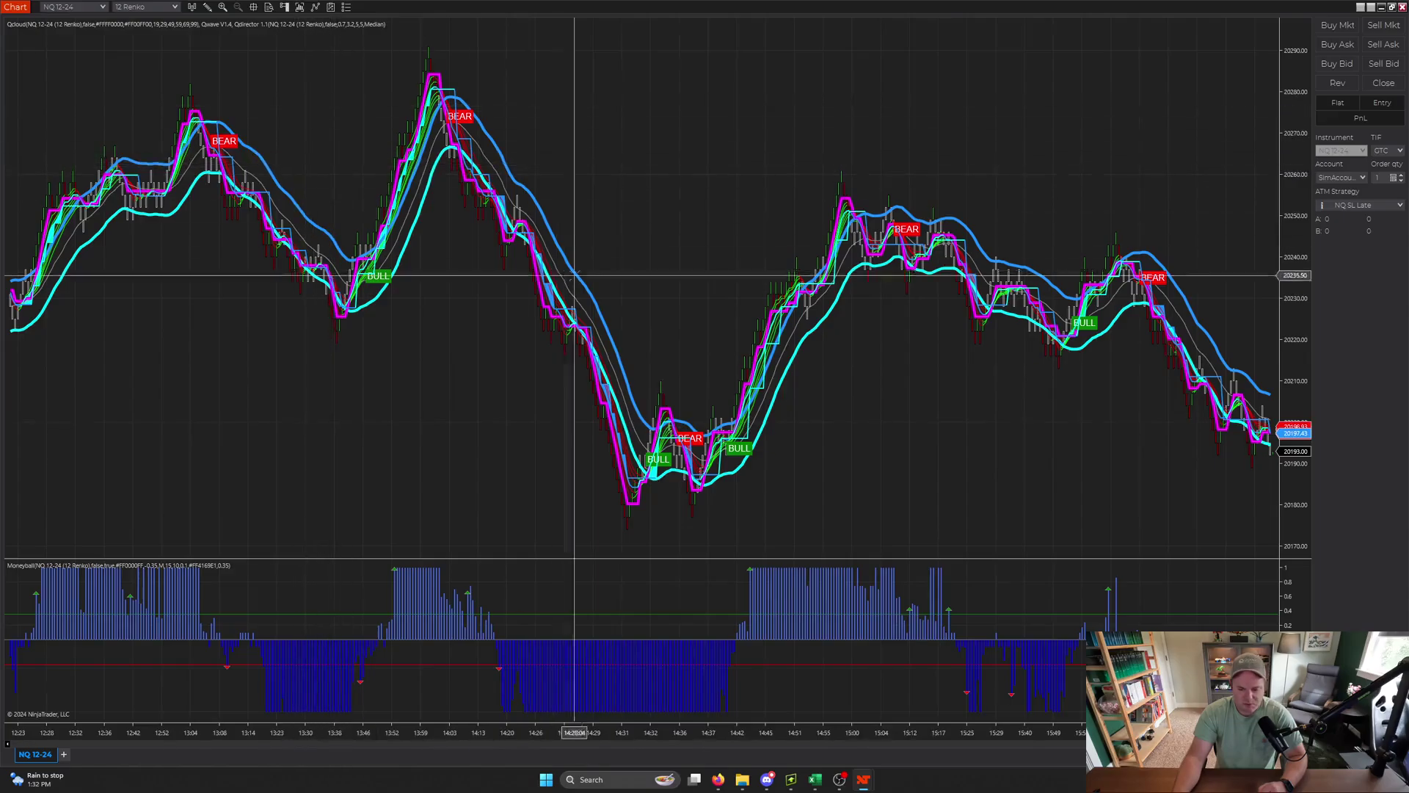
Load the ES - QuantVue Pro Layout - Tight workspace from the Control Center
mouse_move(860, 779)
click(808, 726)
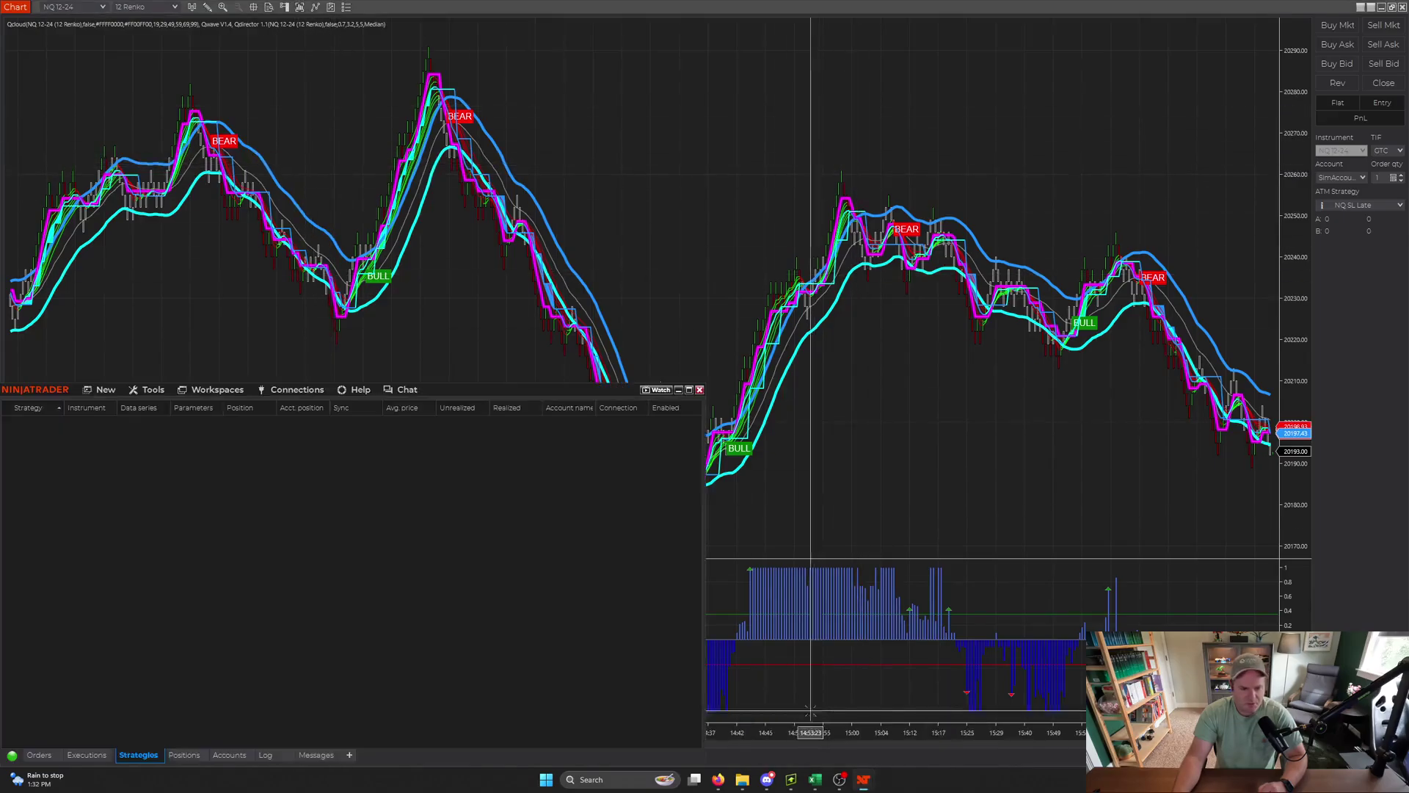
click(233, 391)
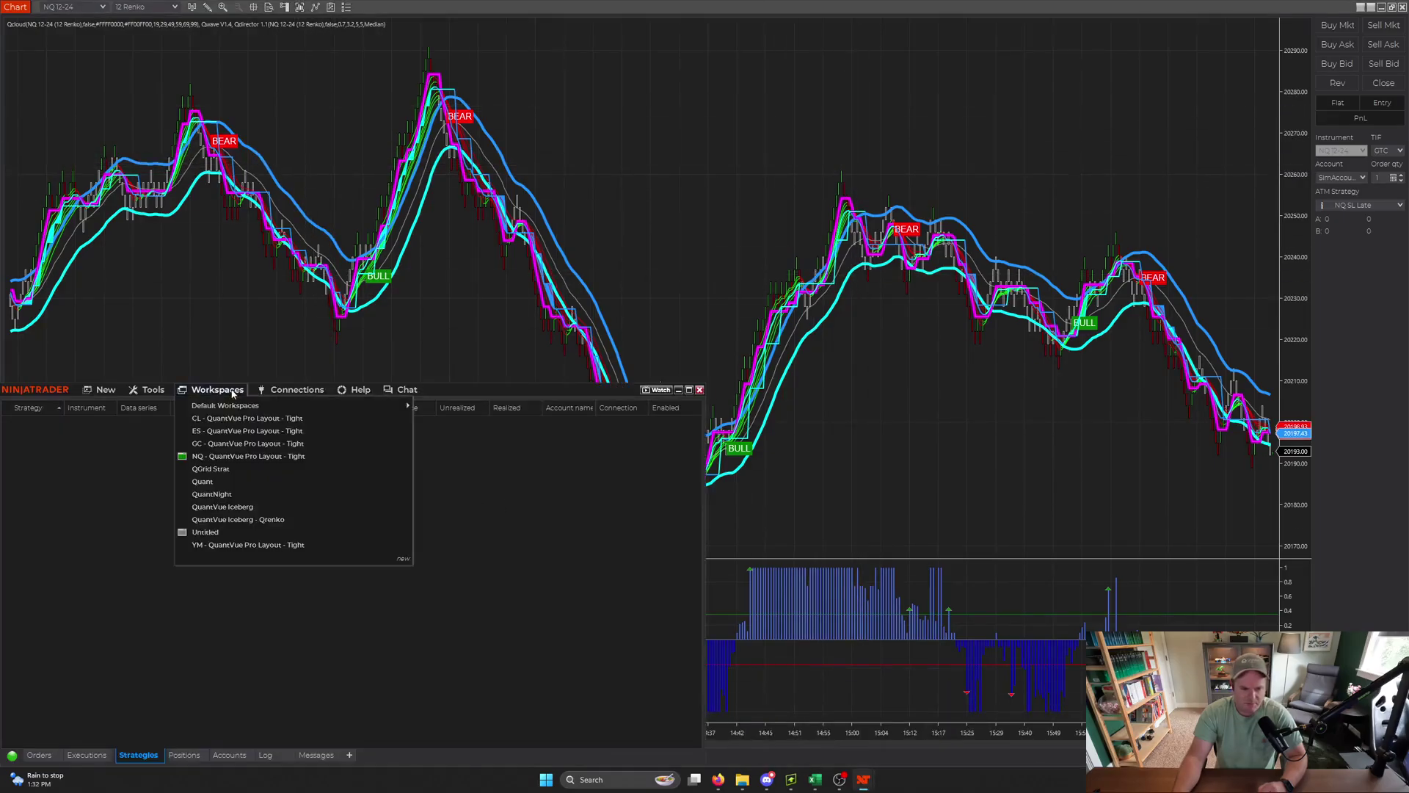
click(220, 431)
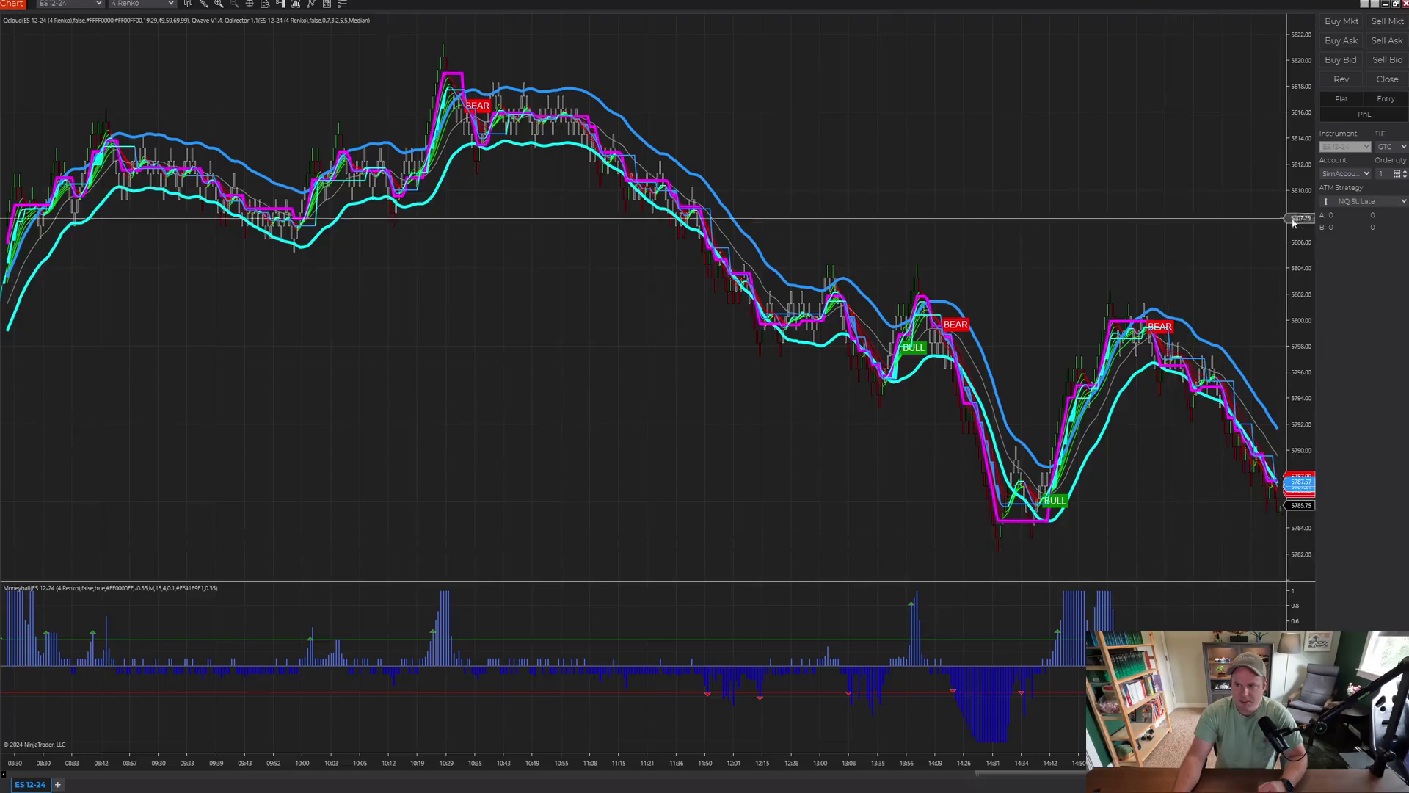
Restore the full-screen ES chart to a smaller window and reposition it
click(1395, 4)
drag(1228, 6, 1160, 48)
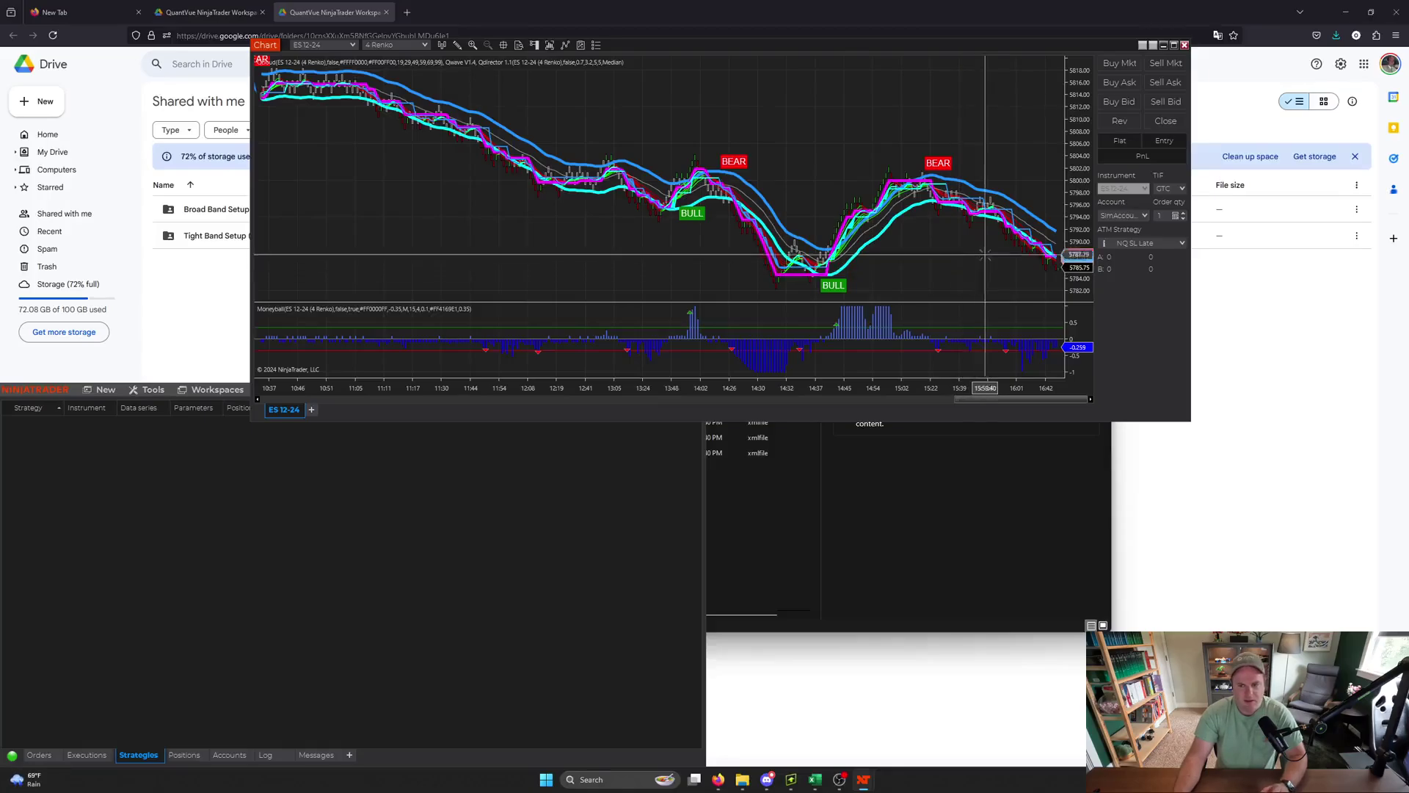
click(436, 555)
click(218, 390)
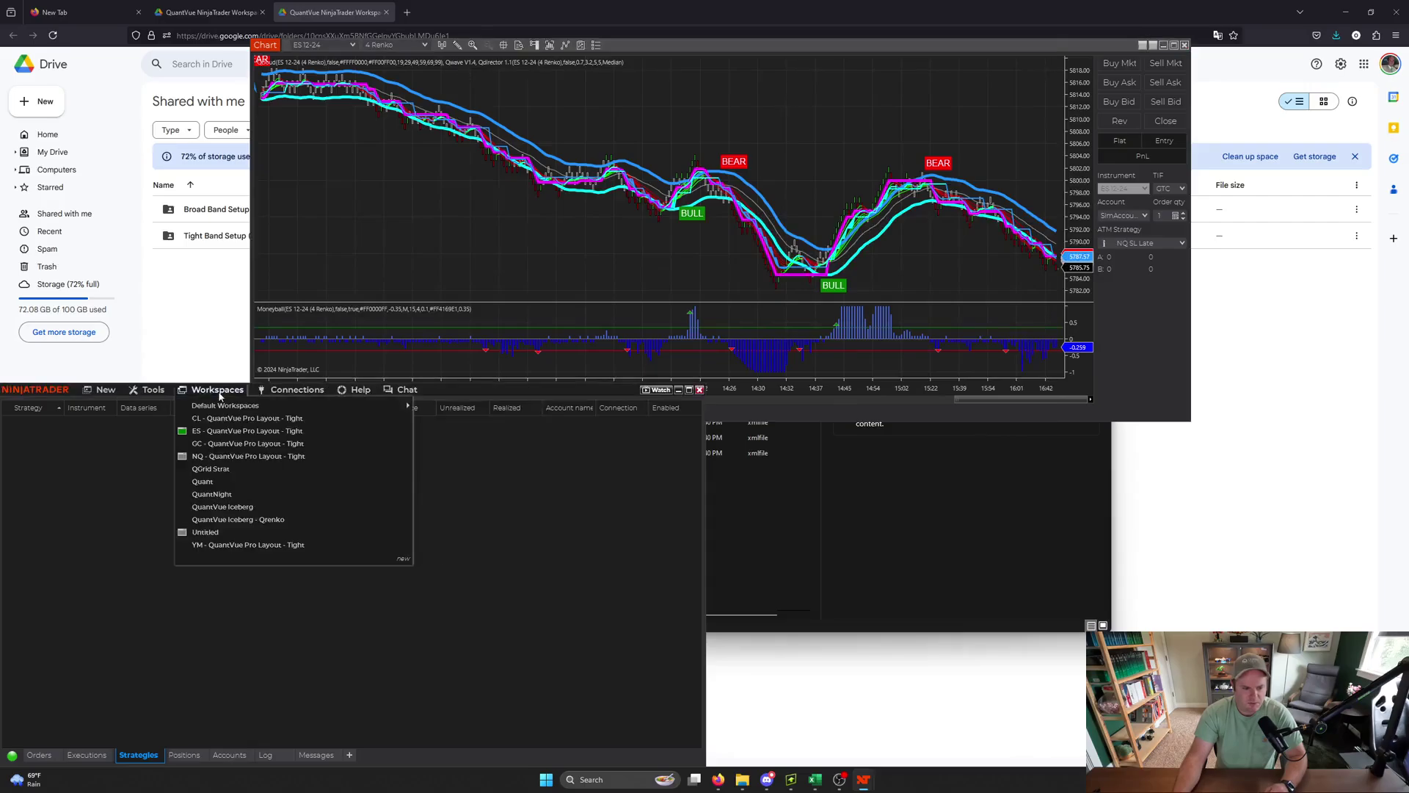